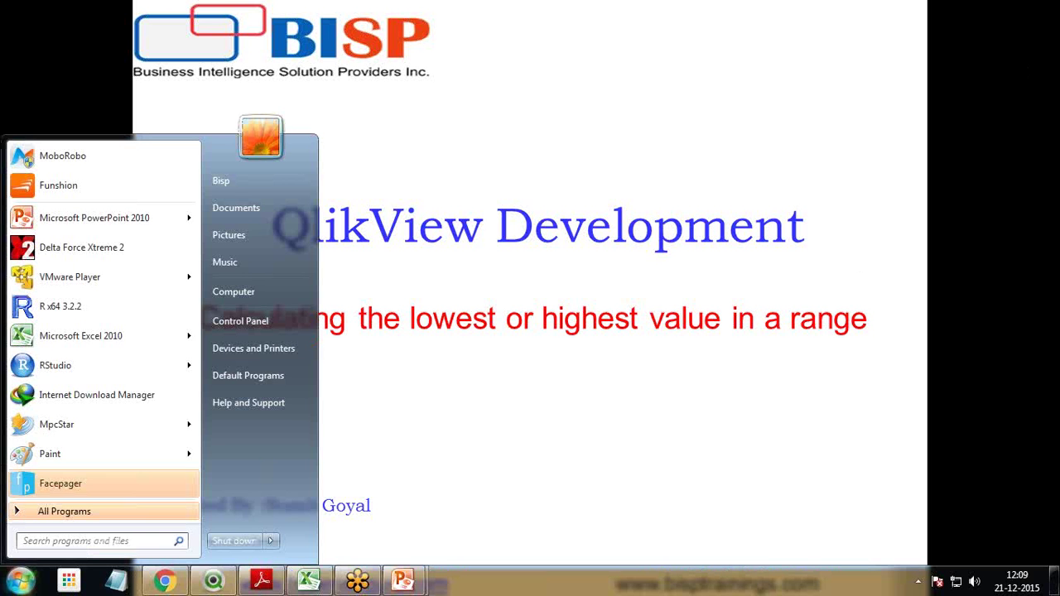
# - Switch from the PowerPoint title slide to the empty QlikView document QV2
pyautogui.click(215, 579)
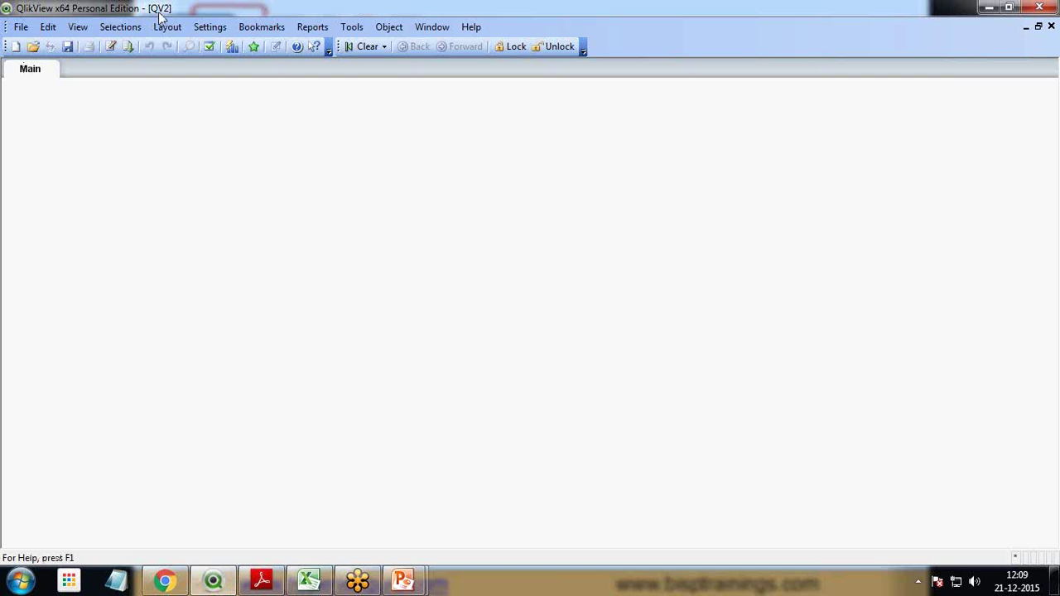
# - Save the empty document to the Desktop as Demo.qvw, overwriting the existing file
pyautogui.click(67, 46)
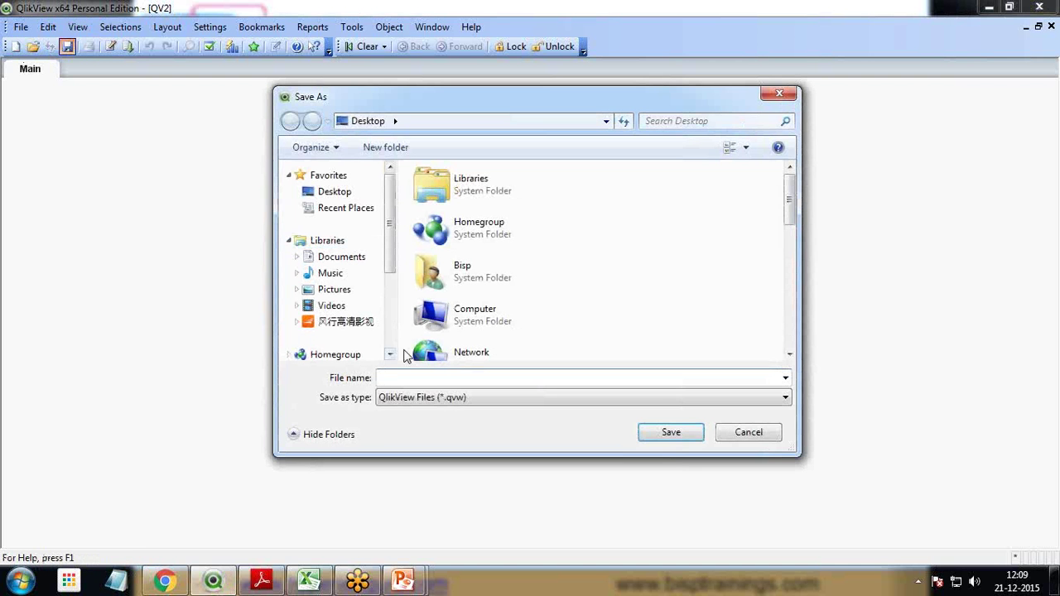
pyautogui.write('demo')
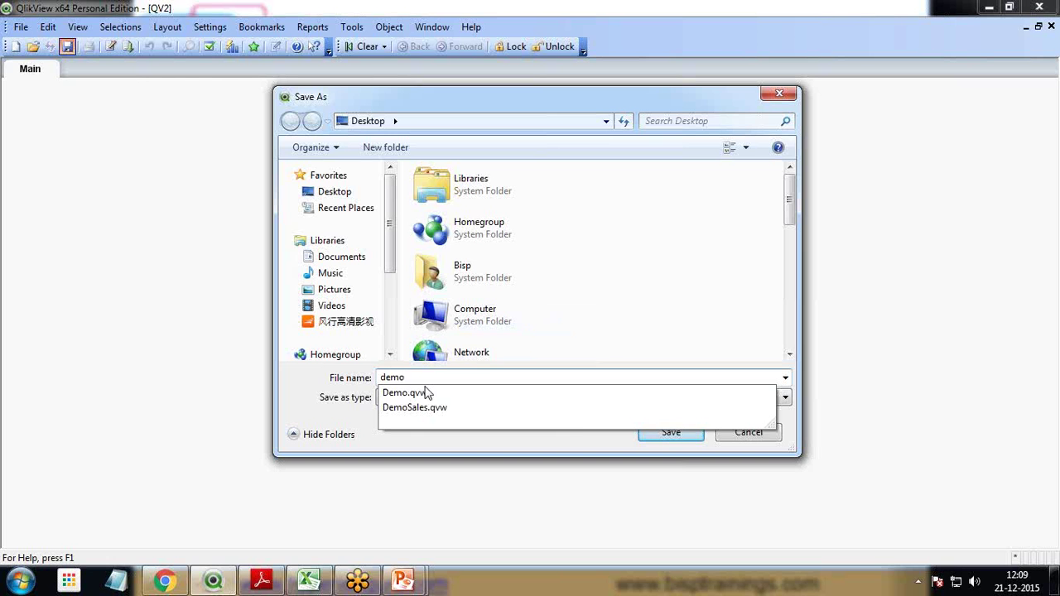
pyautogui.click(414, 393)
pyautogui.click(670, 433)
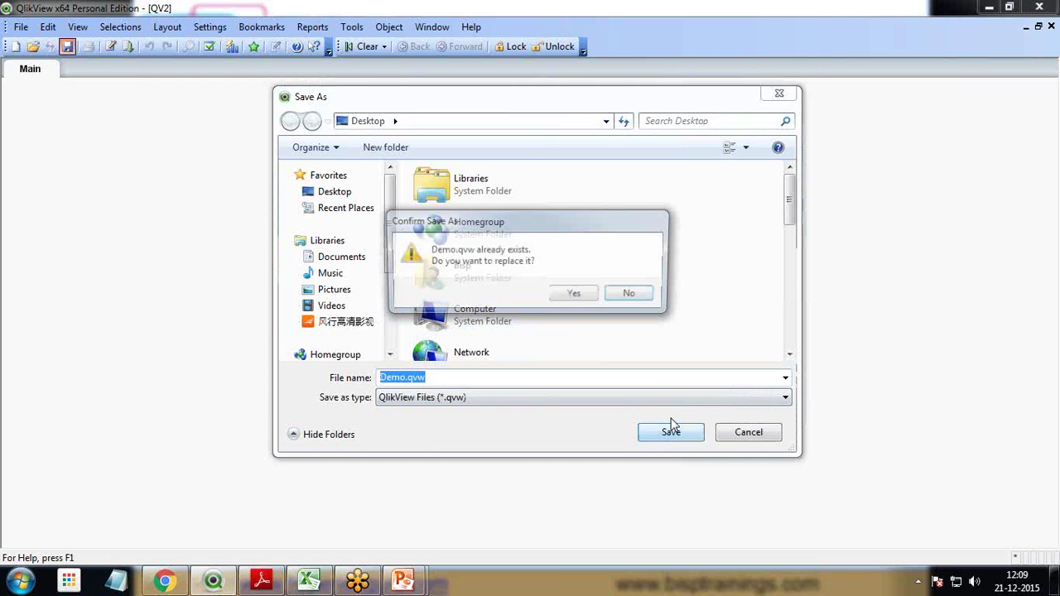
pyautogui.click(580, 296)
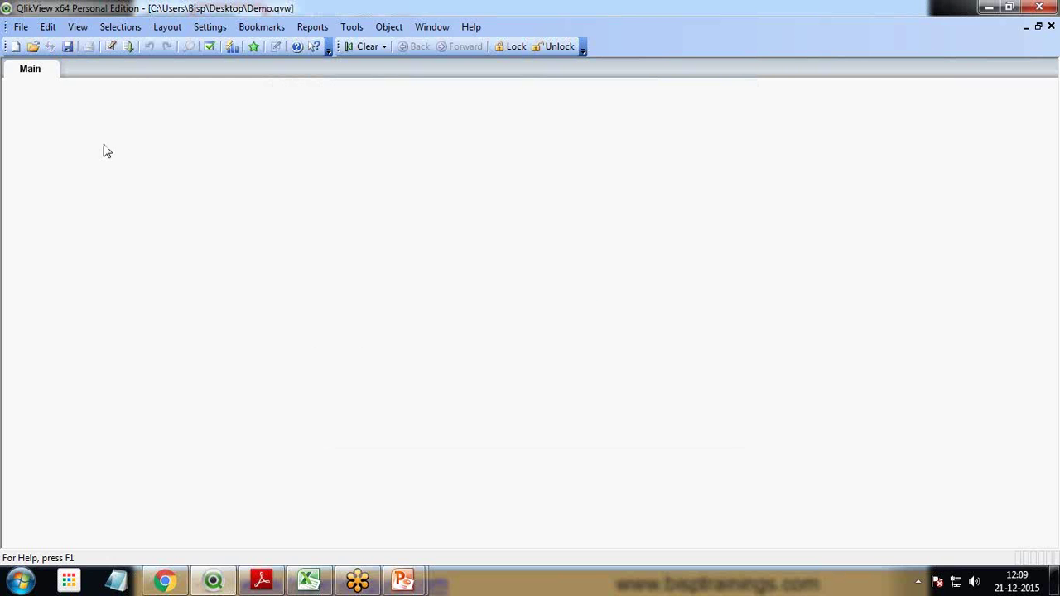
# - Open the load script editor from the toolbar
pyautogui.click(21, 27)
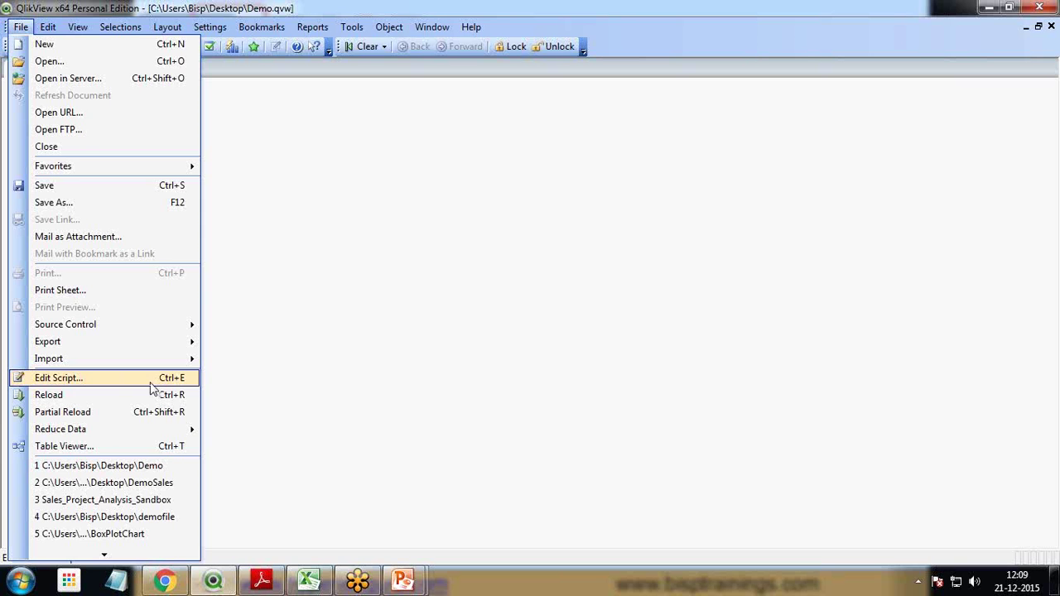
pyautogui.press('Escape')
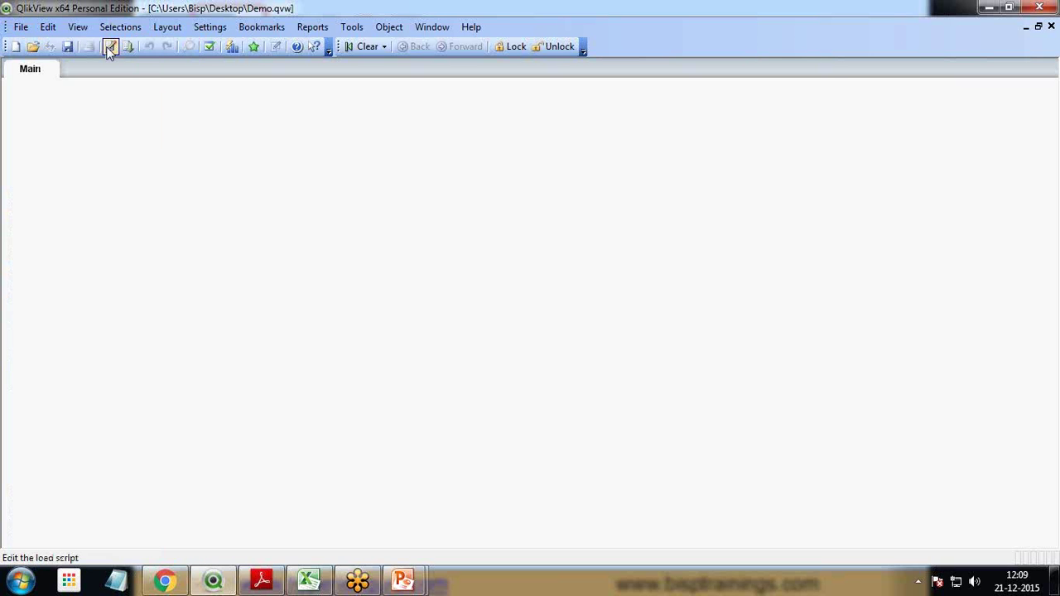
pyautogui.click(109, 48)
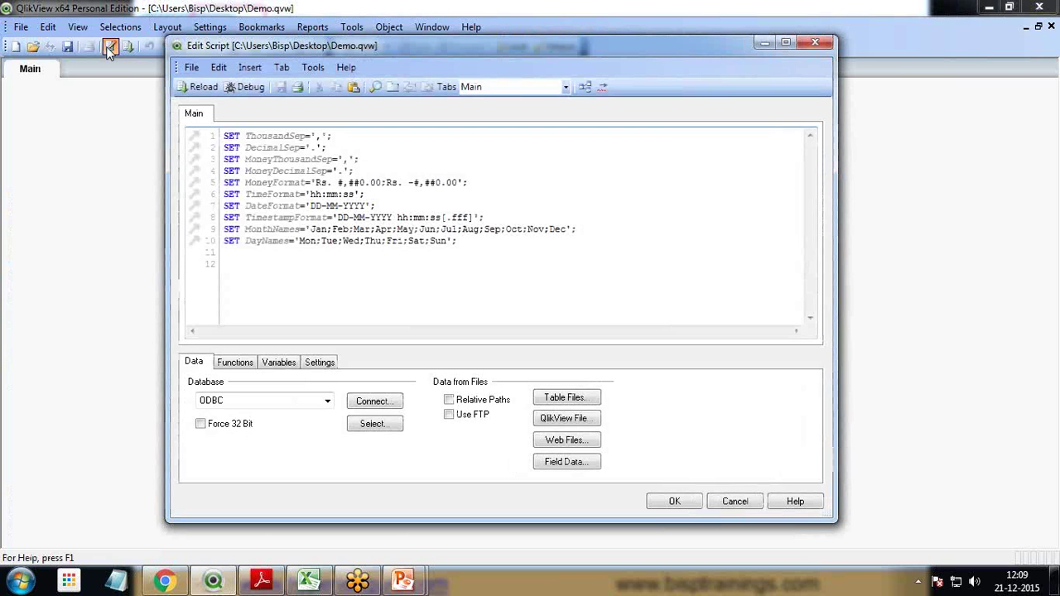
# - Under Table Files, pick and open the Sample - Superstore Sales (Excel) -Updated workbook
pyautogui.click(565, 399)
pyautogui.moveTo(709, 237); pyautogui.dragTo(708, 320)
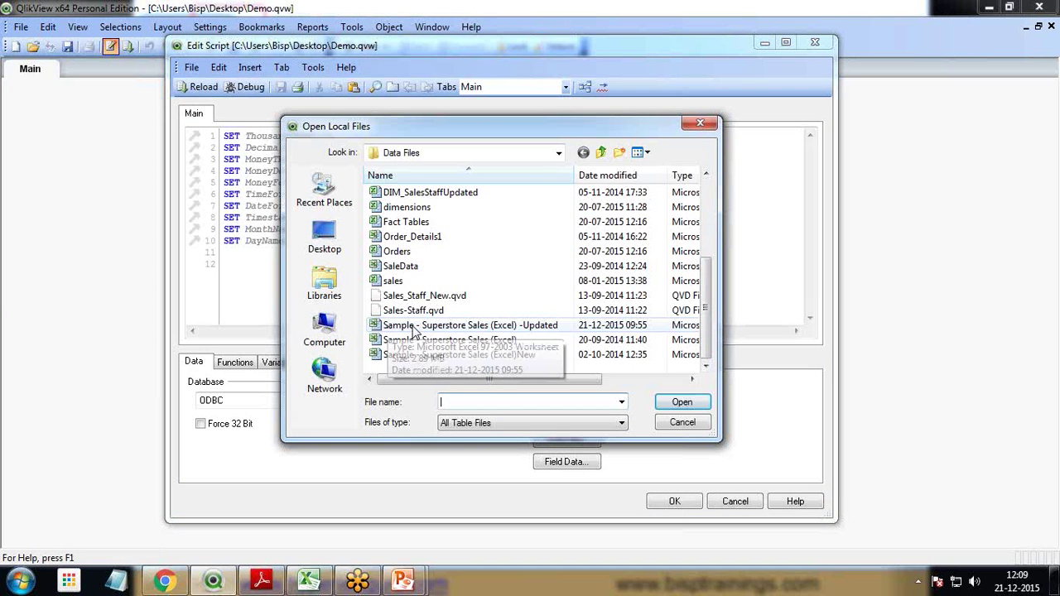
pyautogui.click(534, 327)
pyautogui.doubleClick(534, 327)
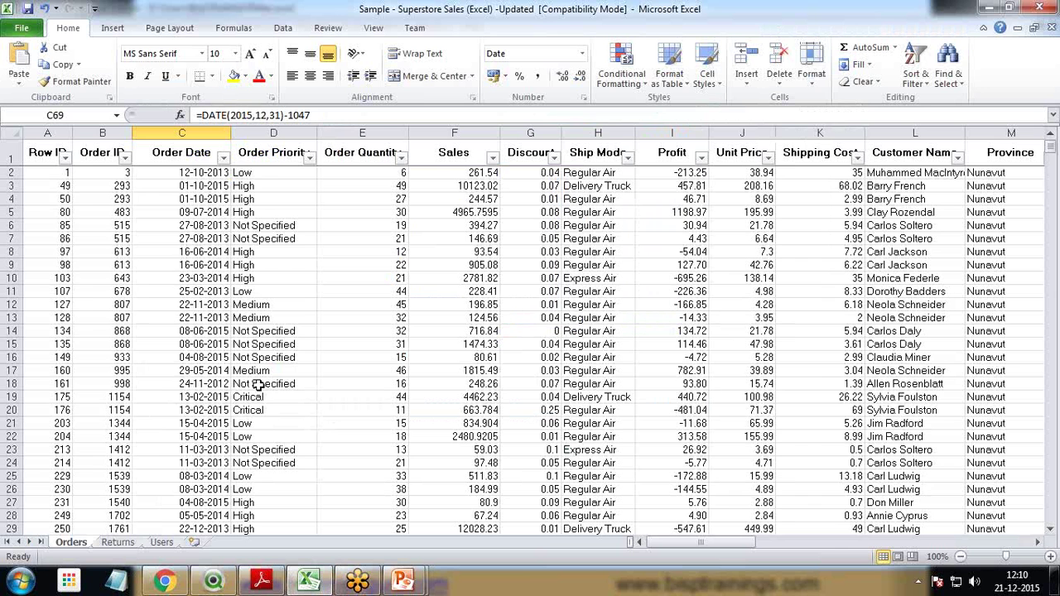
# - Check the Order Date years in Excel's filter dropdown, then return to QlikView
pyautogui.click(223, 157)
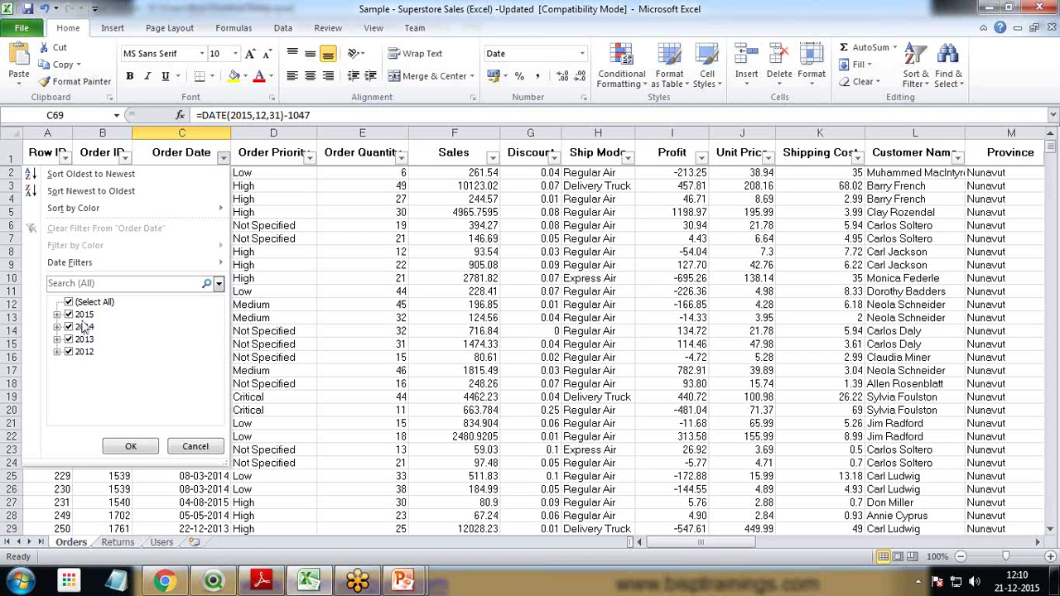
pyautogui.click(136, 445)
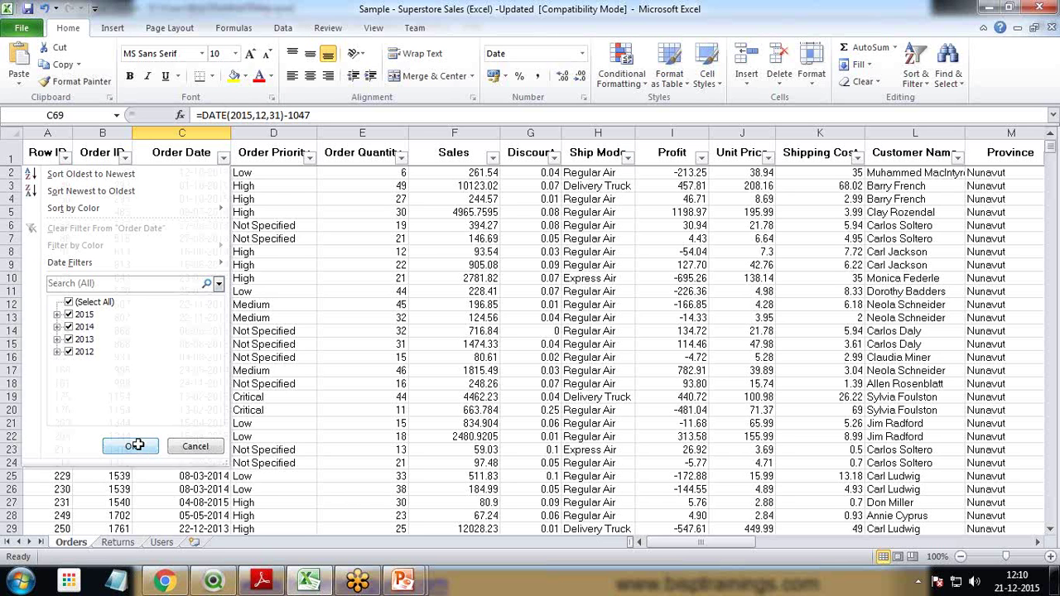
pyautogui.click(213, 579)
# - Load the workbook's Orders$ sheet in the File Wizard with Embedded Labels
pyautogui.click(682, 401)
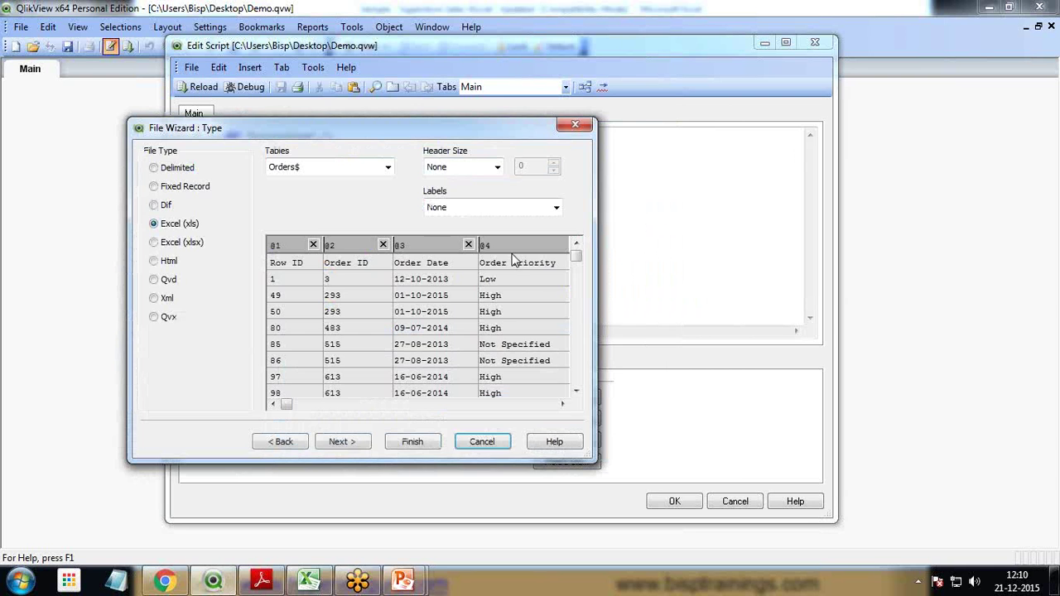
pyautogui.click(480, 208)
pyautogui.click(464, 223)
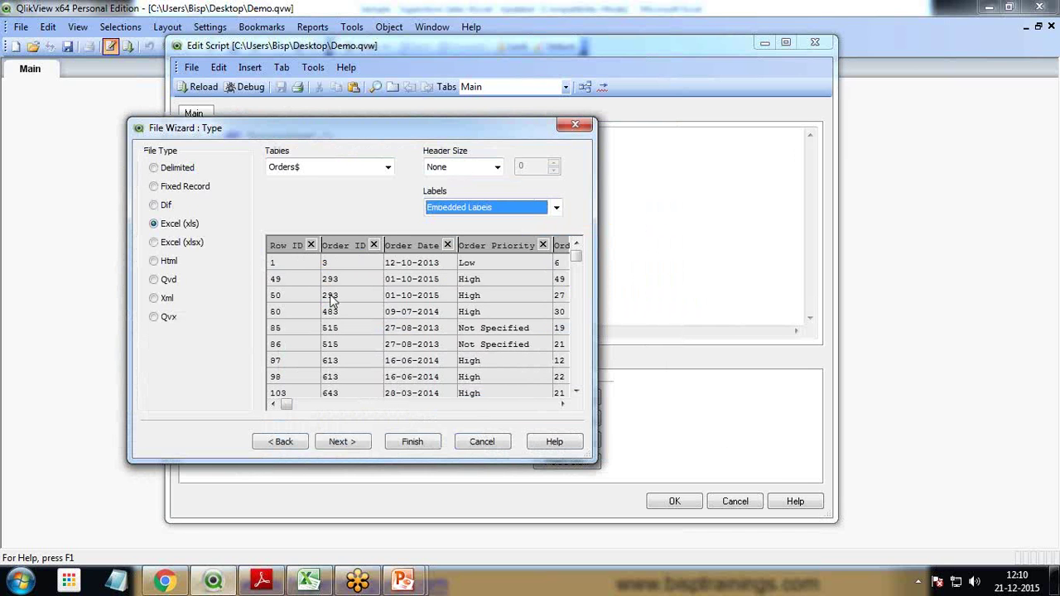
pyautogui.click(413, 443)
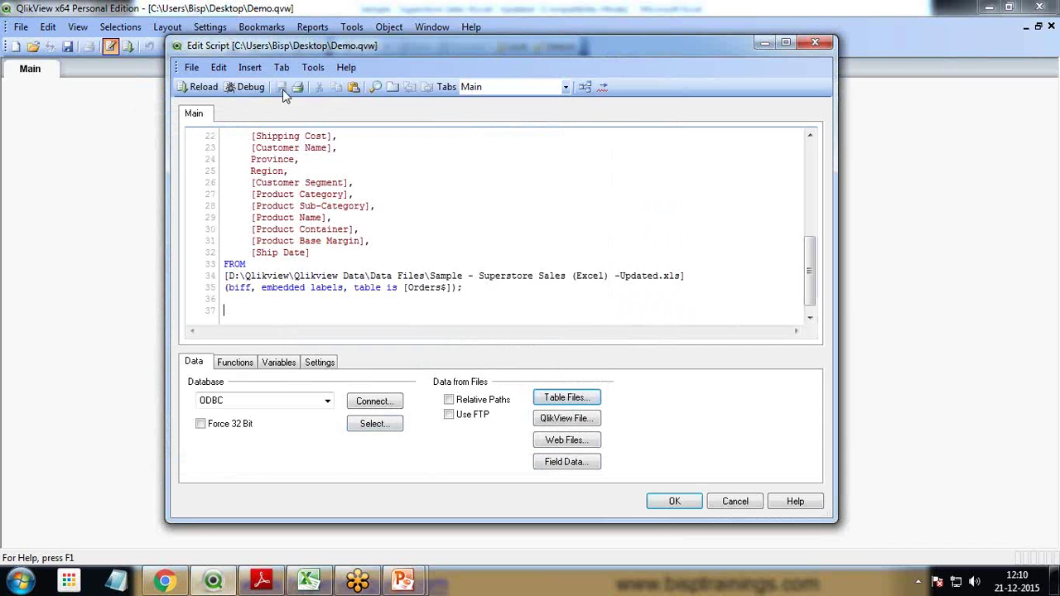
# - Reload the script to fetch 8,399 rows, then cancel Sheet Properties
pyautogui.click(199, 87)
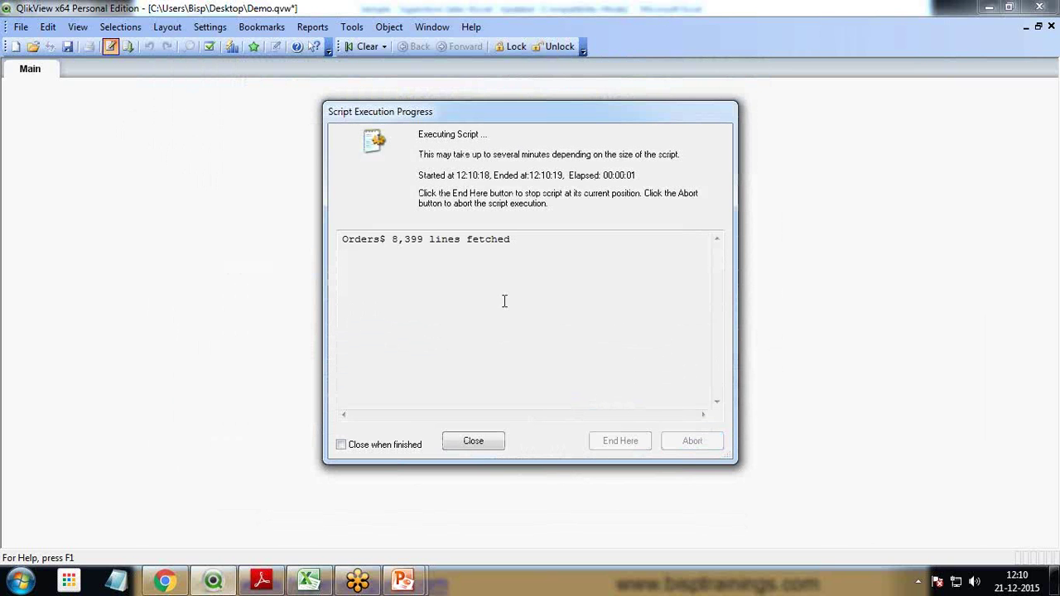
pyautogui.click(478, 439)
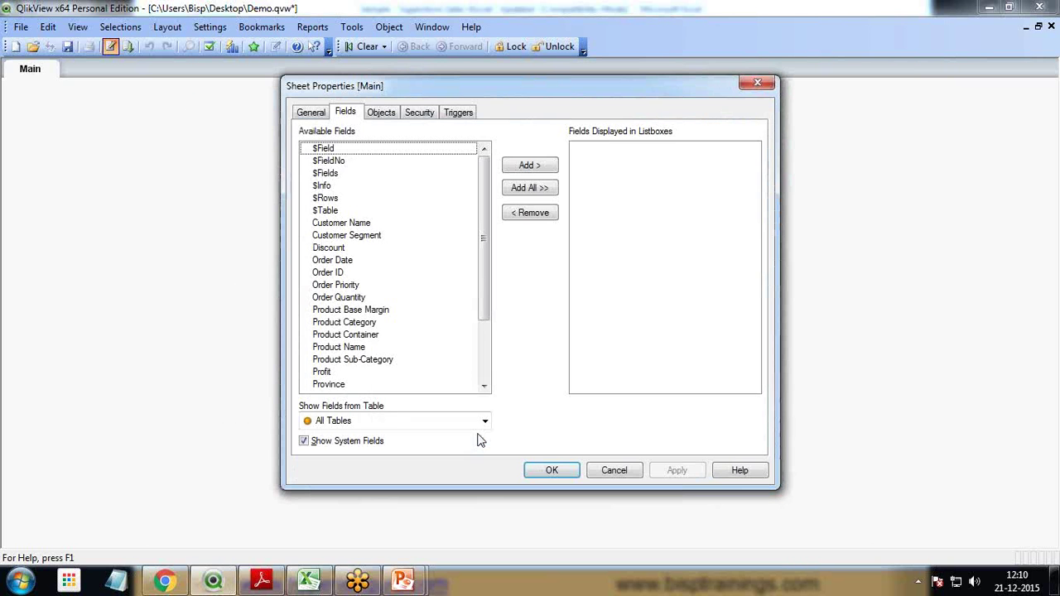
pyautogui.moveTo(484, 227); pyautogui.dragTo(487, 300)
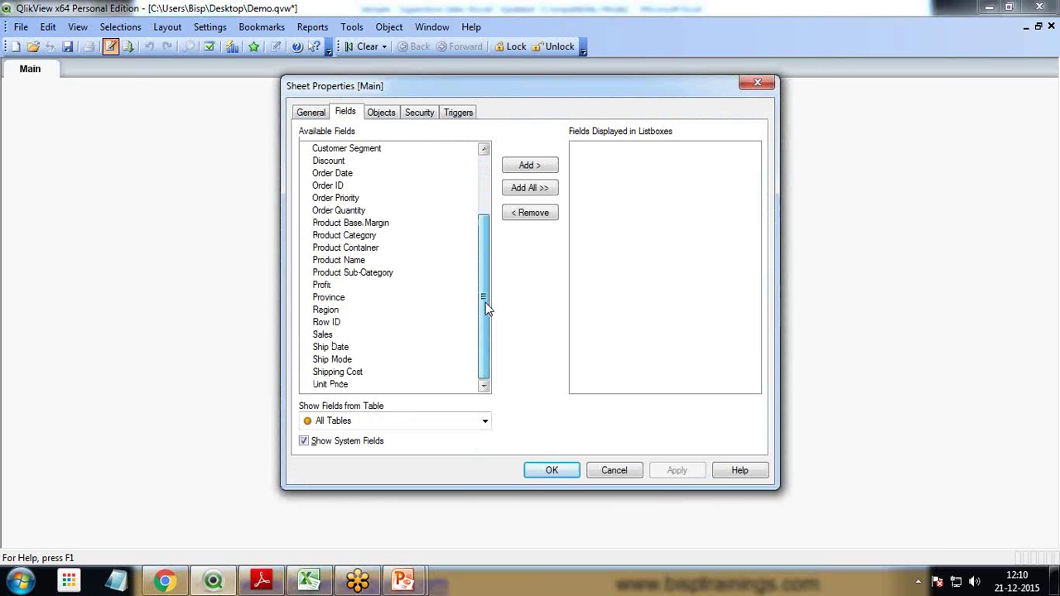
pyautogui.click(614, 471)
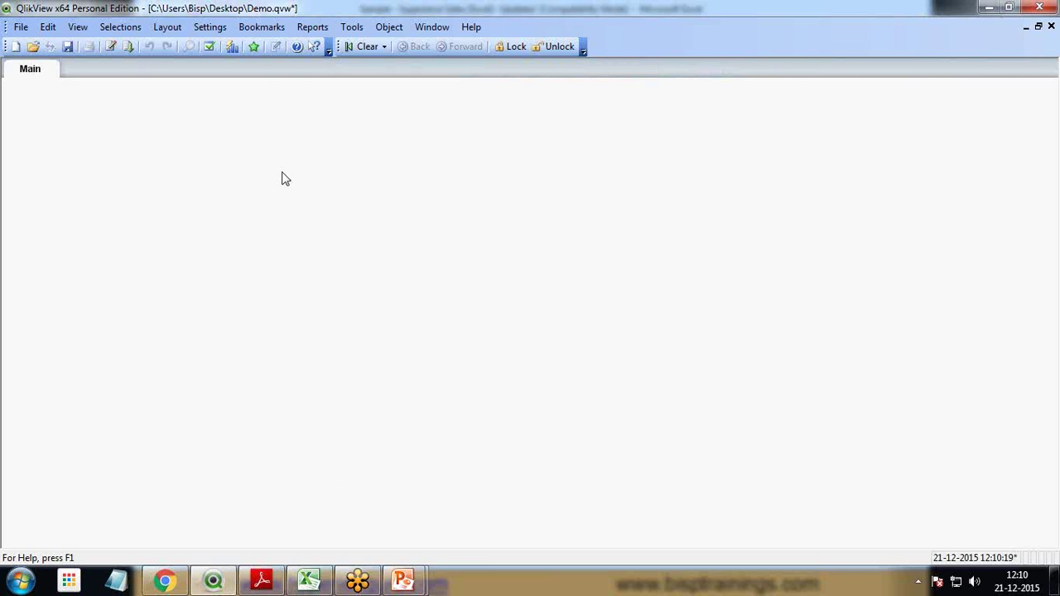
pyautogui.click(308, 582)
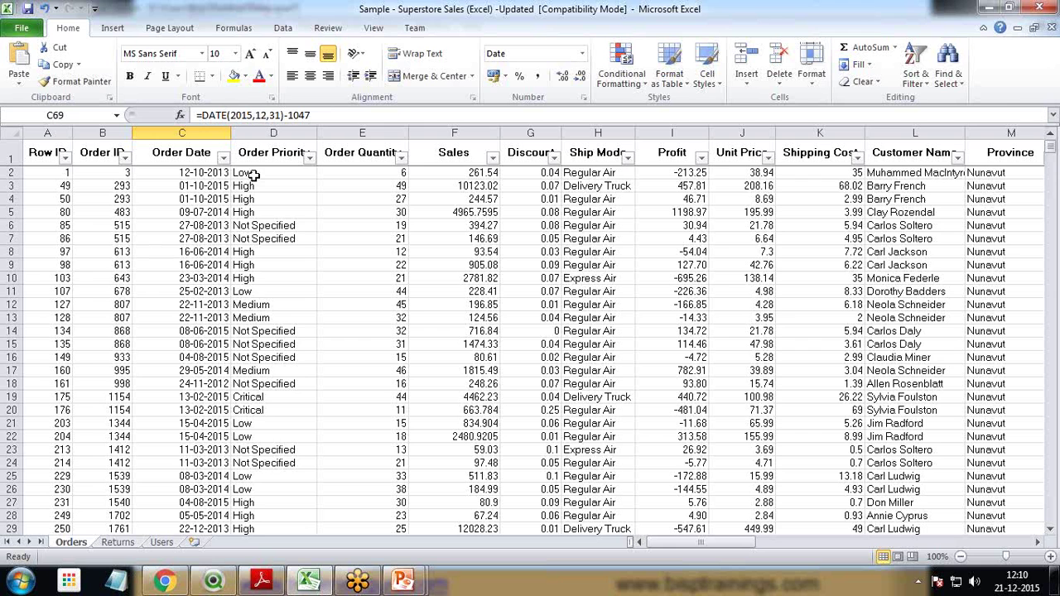
pyautogui.click(213, 582)
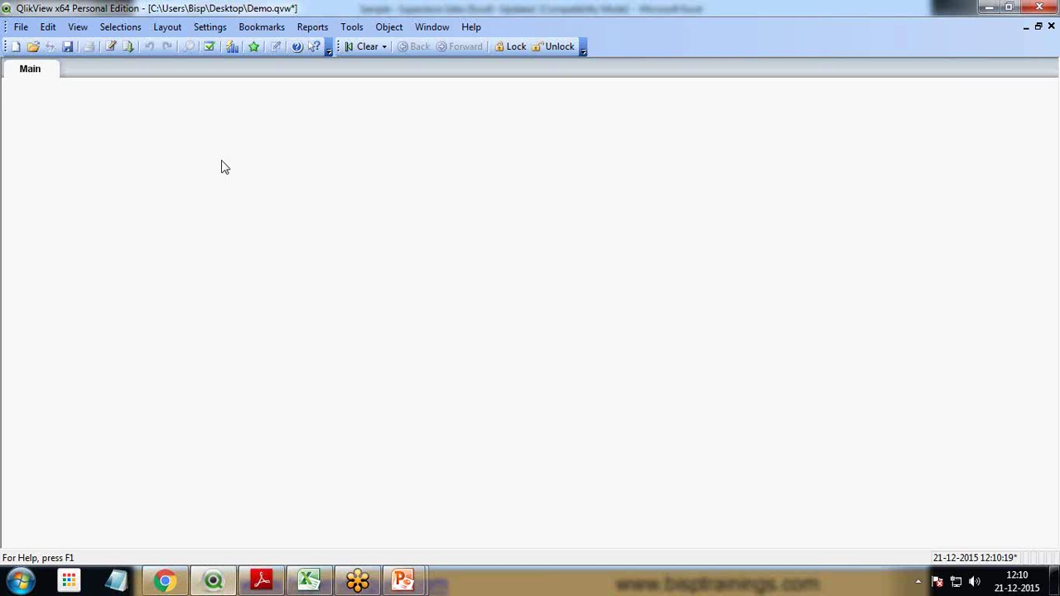
# - Start a new list box based on the expression =Year([Order Date])
pyautogui.rightClick(178, 151)
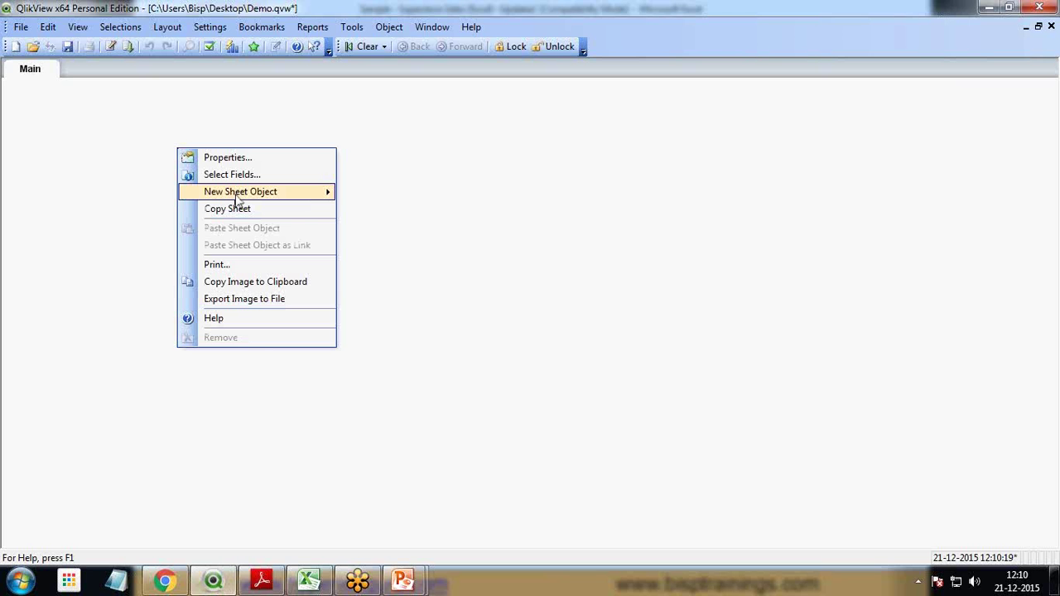
pyautogui.moveTo(237, 198)
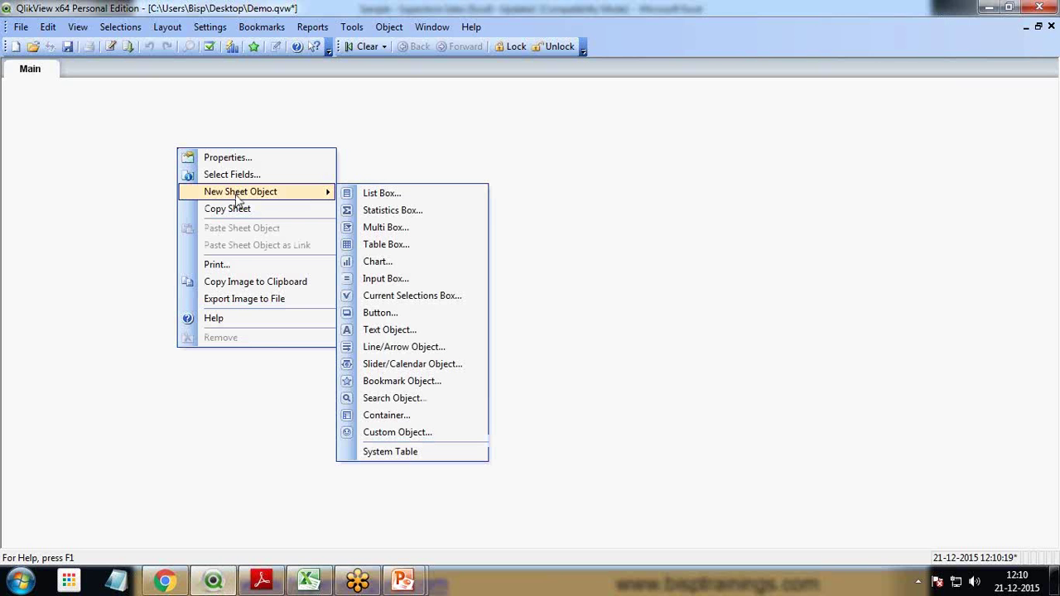
pyautogui.click(375, 191)
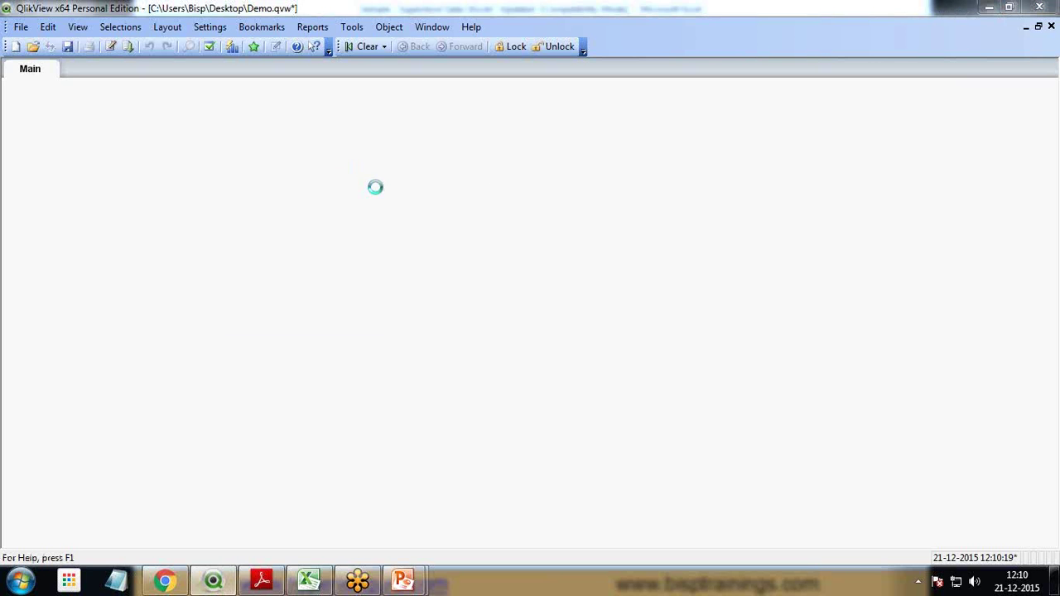
pyautogui.click(514, 184)
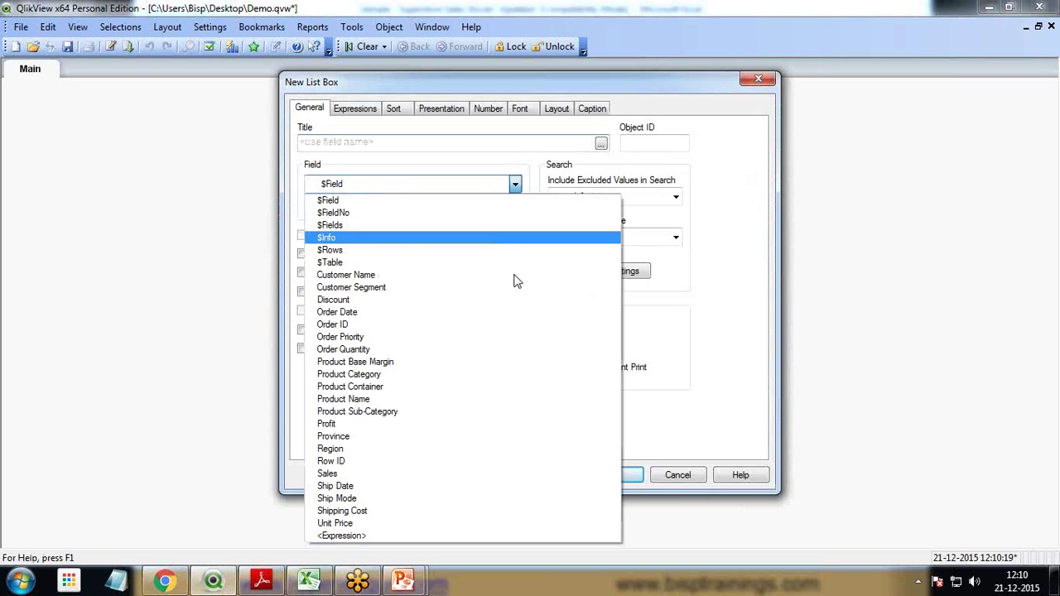
pyautogui.click(349, 537)
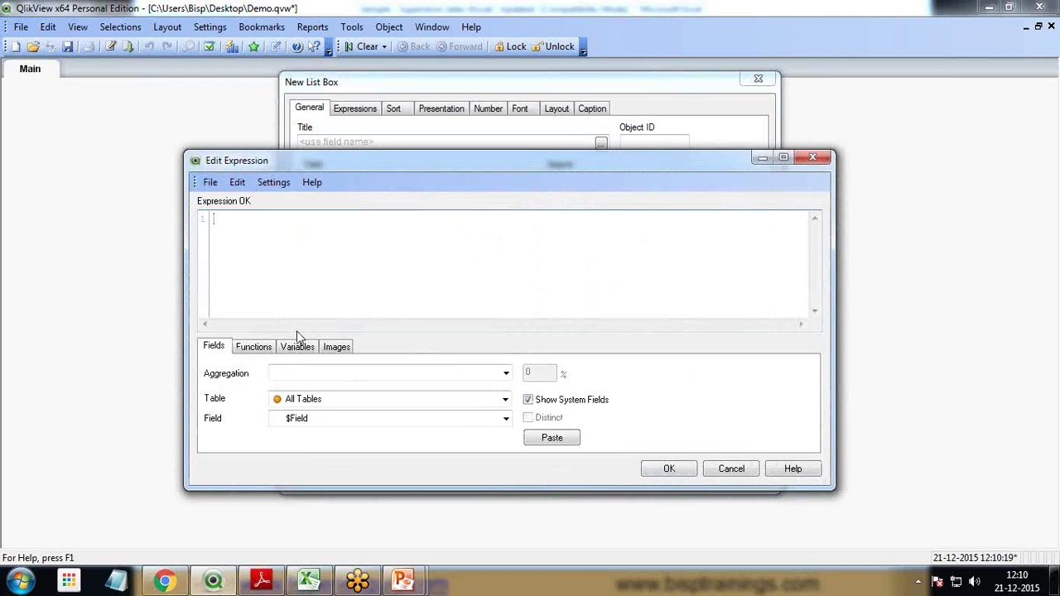
pyautogui.write('=Year')
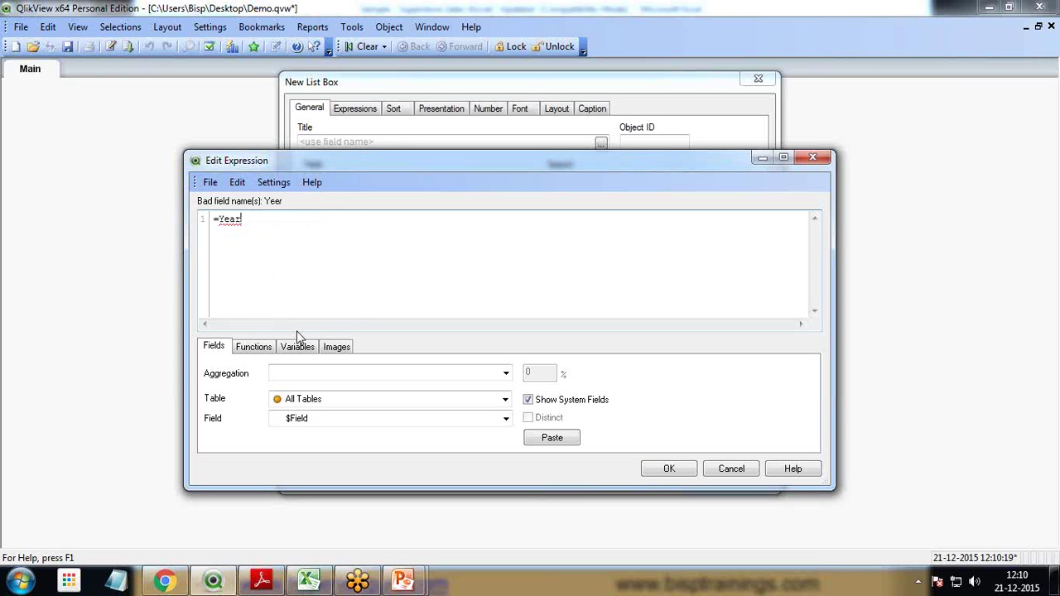
pyautogui.write('([Order Date]')
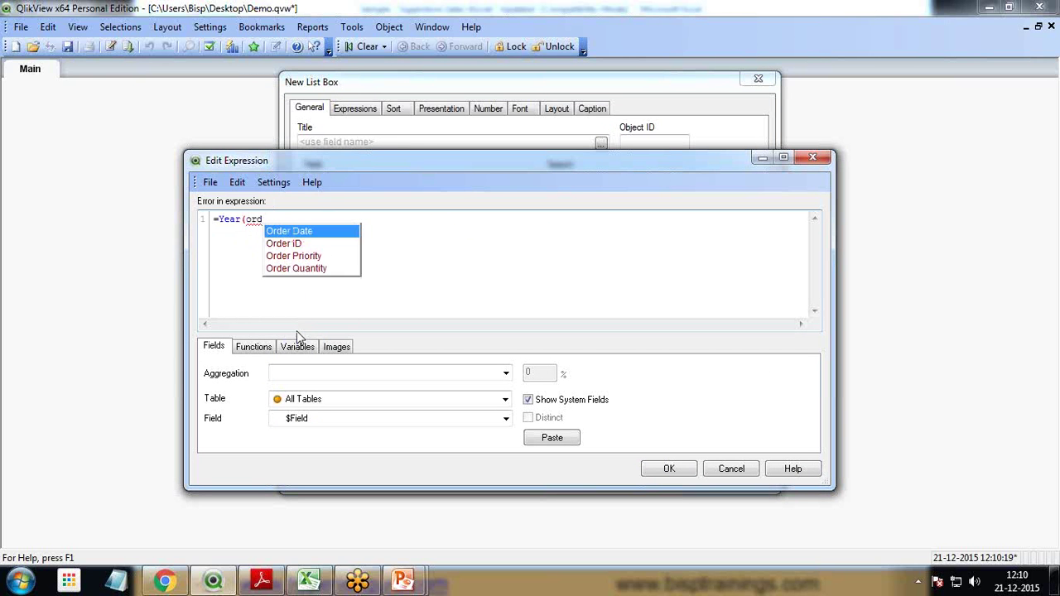
pyautogui.write(')')
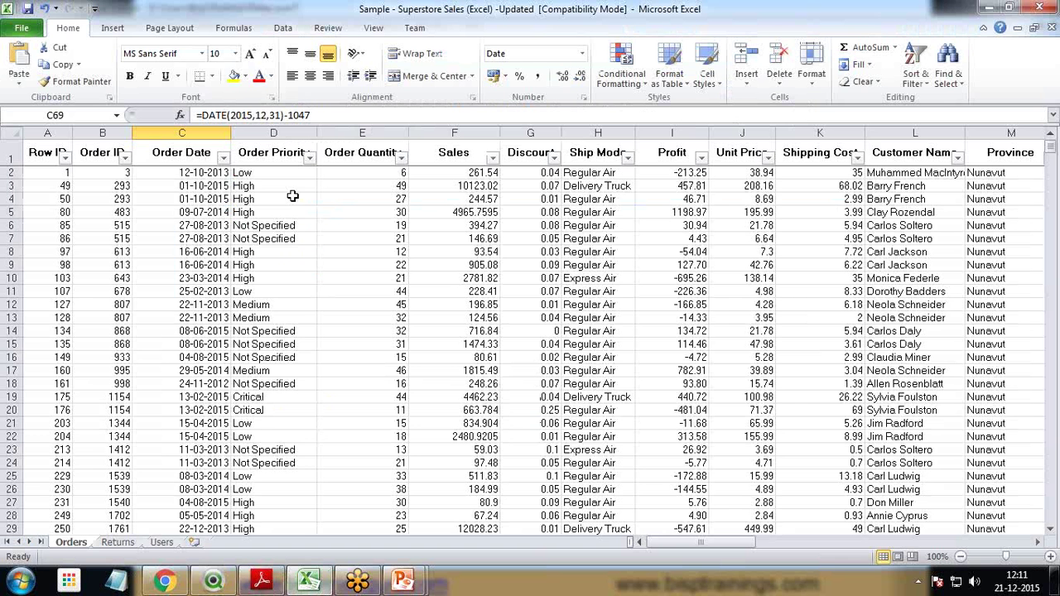
pyautogui.click(309, 580)
pyautogui.click(213, 580)
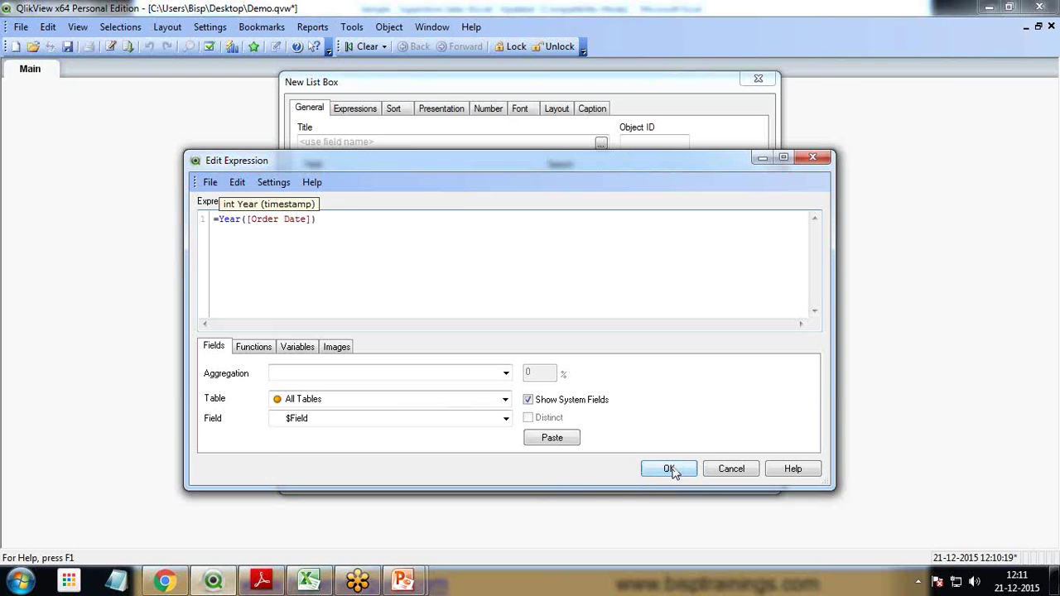
pyautogui.click(669, 468)
# - Title the list box Year, create it, and move it to the top-left
pyautogui.click(411, 147)
pyautogui.write('Year')
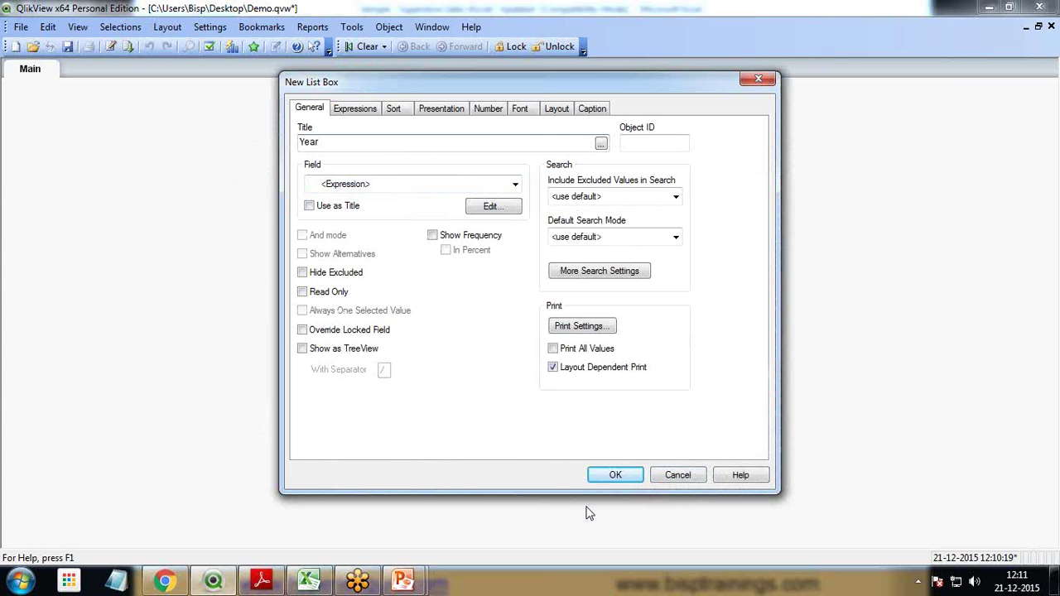
pyautogui.click(613, 474)
pyautogui.moveTo(214, 160); pyautogui.dragTo(153, 107)
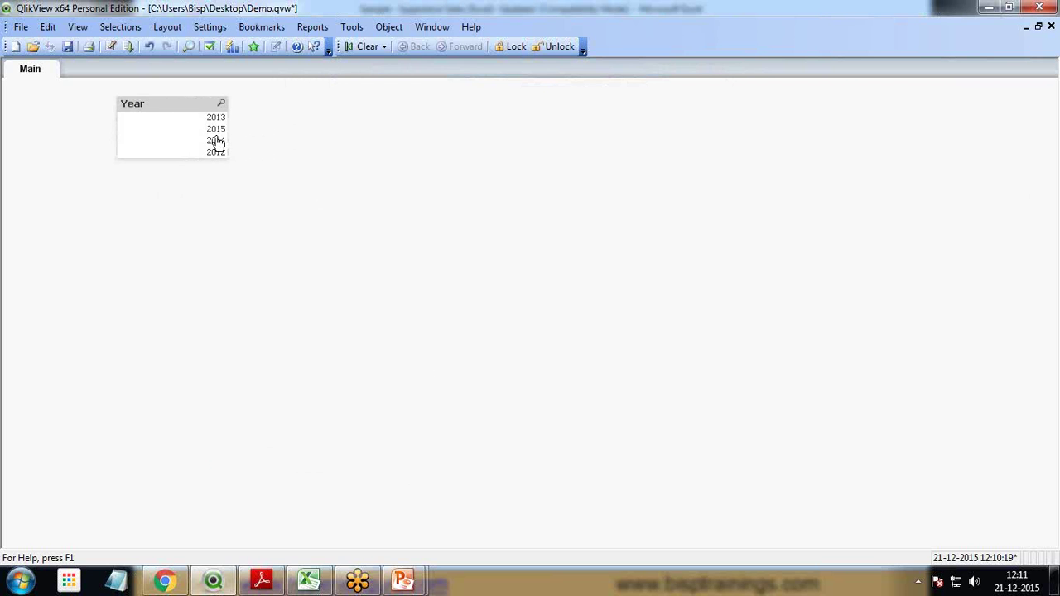
# - Begin a new list box from the sheet menu, then cancel it
pyautogui.rightClick(293, 117)
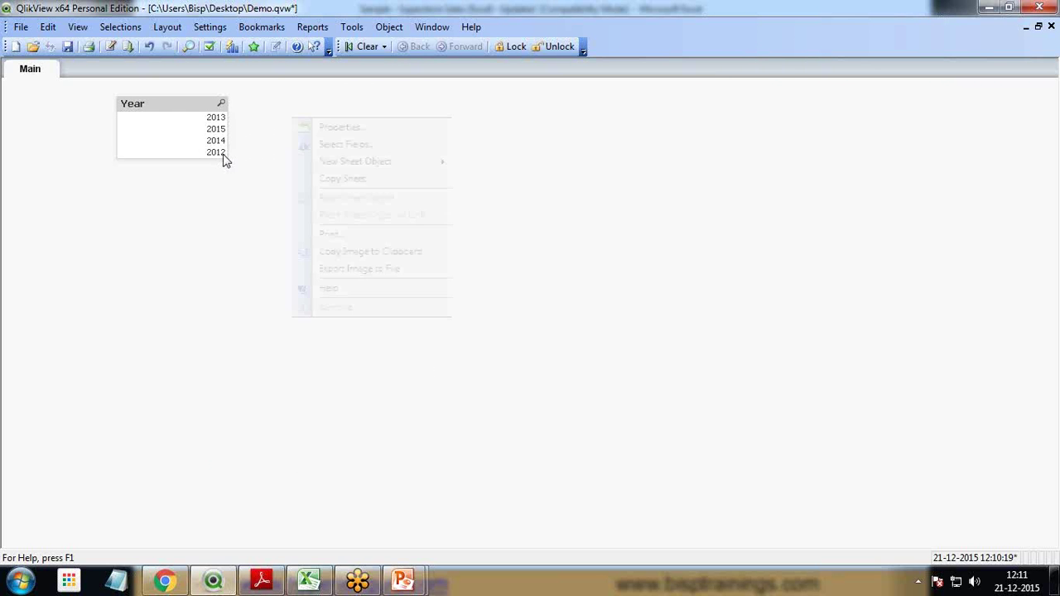
pyautogui.moveTo(360, 162)
pyautogui.click(489, 163)
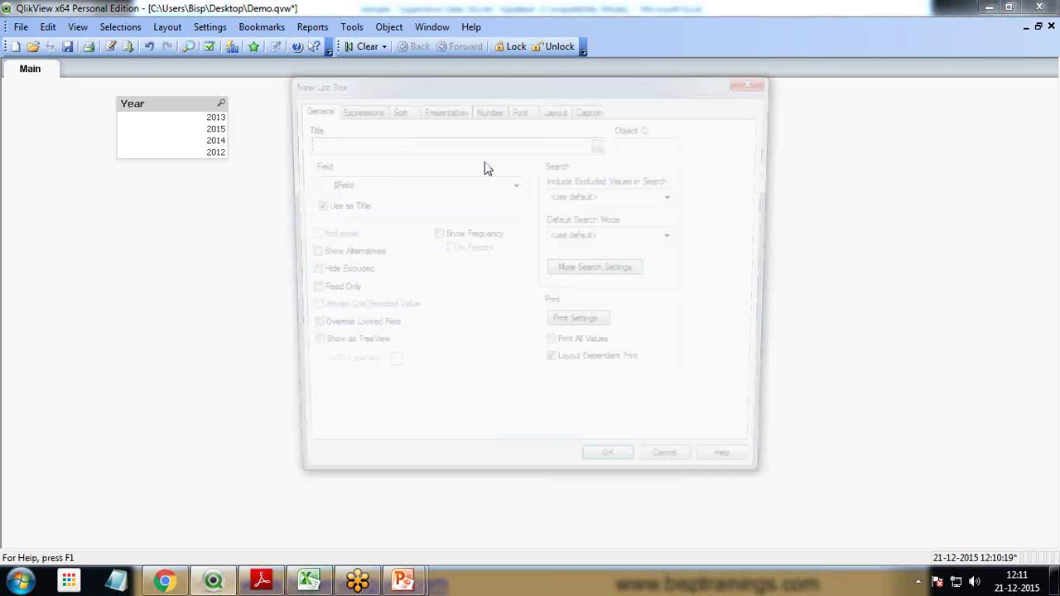
pyautogui.click(410, 184)
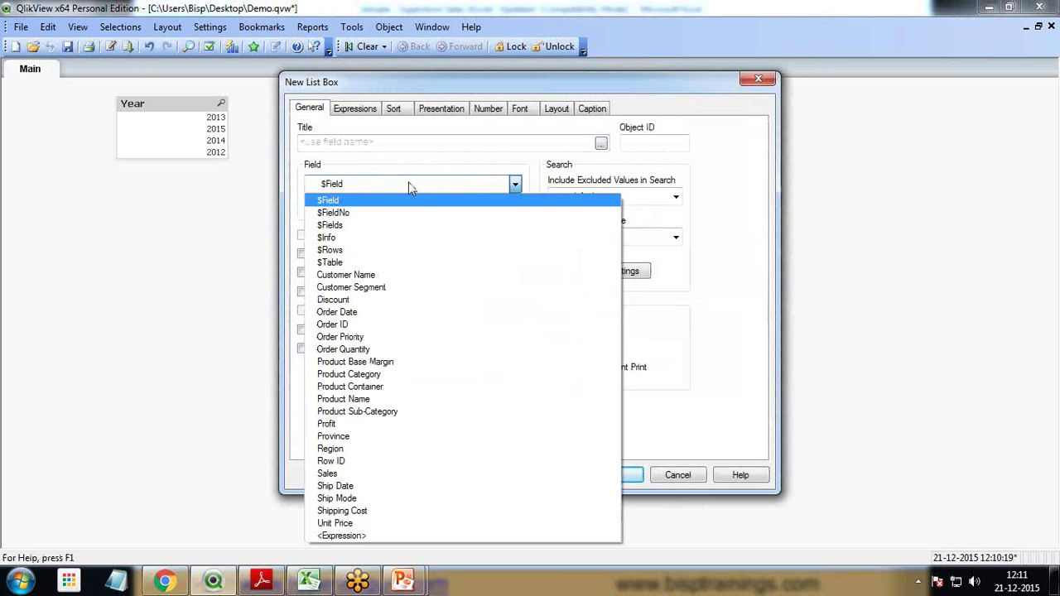
pyautogui.click(708, 296)
pyautogui.click(698, 475)
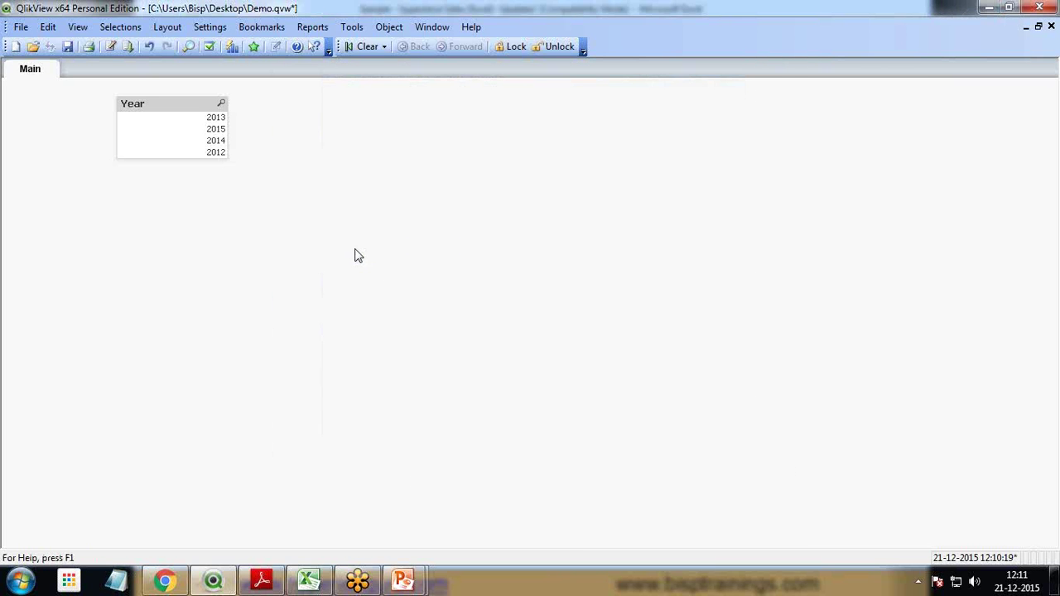
# - Start a new list box based on the expression =Month([Order Date])
pyautogui.rightClick(355, 250)
pyautogui.moveTo(448, 293)
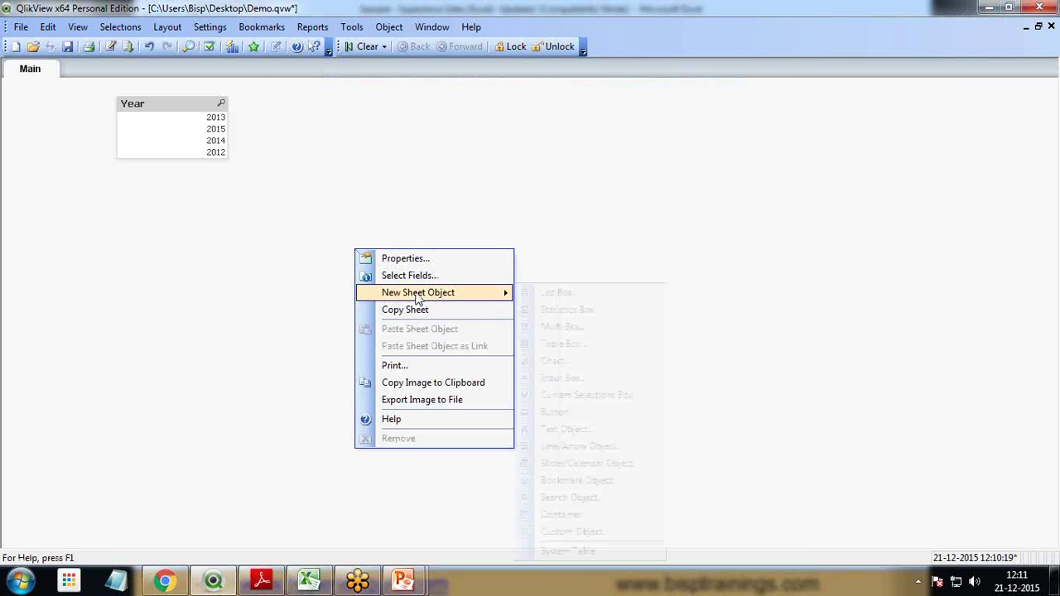
pyautogui.click(551, 295)
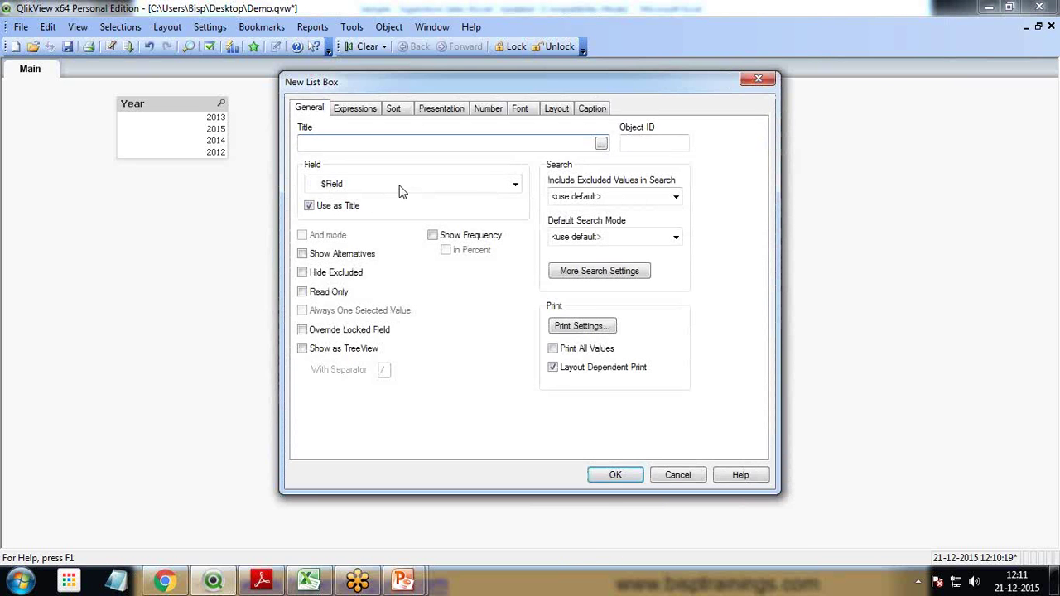
pyautogui.click(401, 192)
pyautogui.click(380, 544)
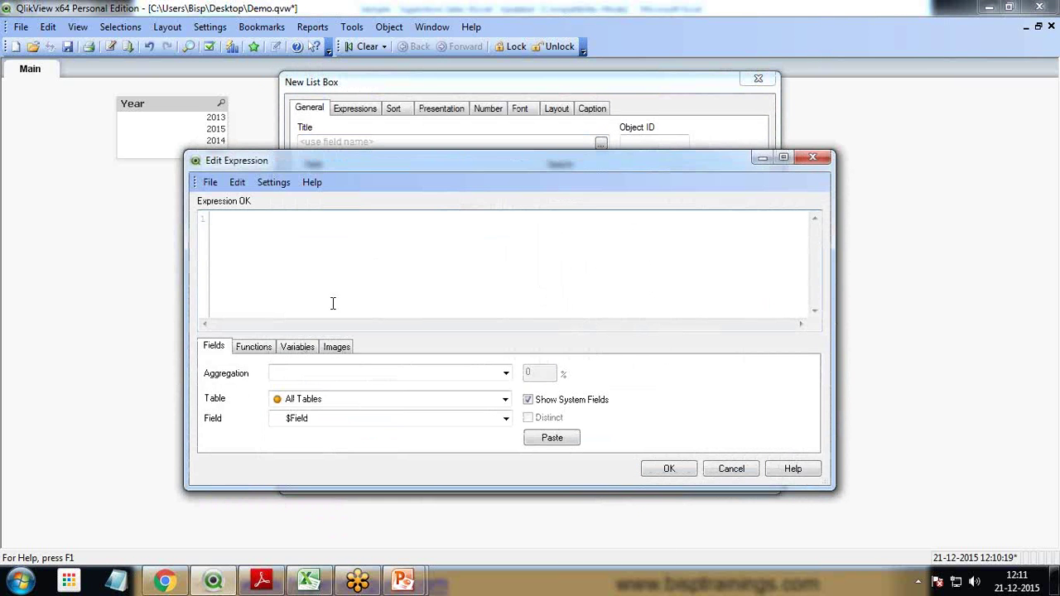
pyautogui.write('=Mon')
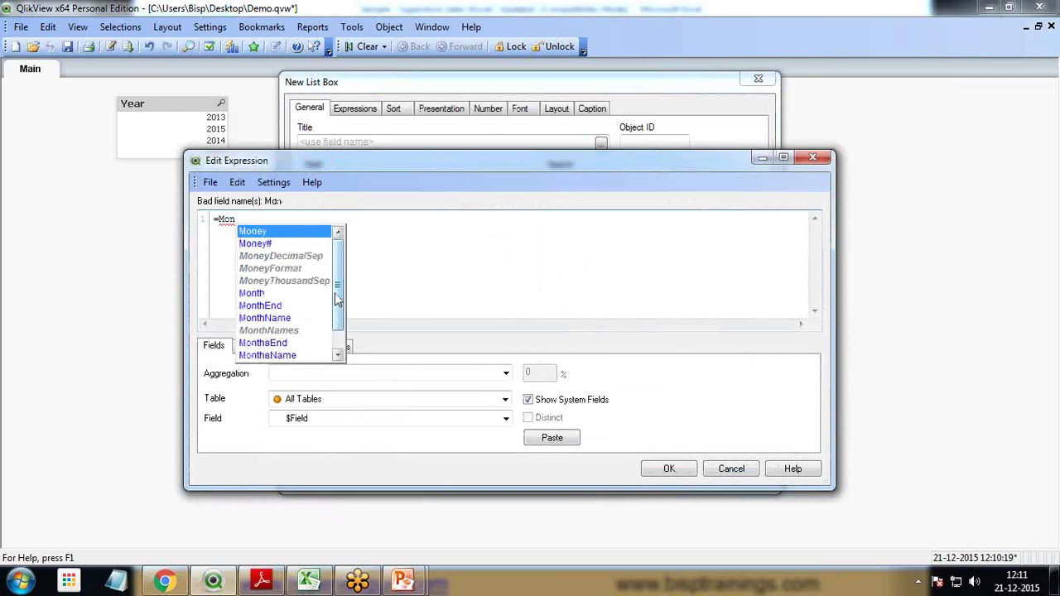
pyautogui.press('Down')
pyautogui.press('Down')
pyautogui.press('Down')
pyautogui.press('Down')
pyautogui.press('Down')
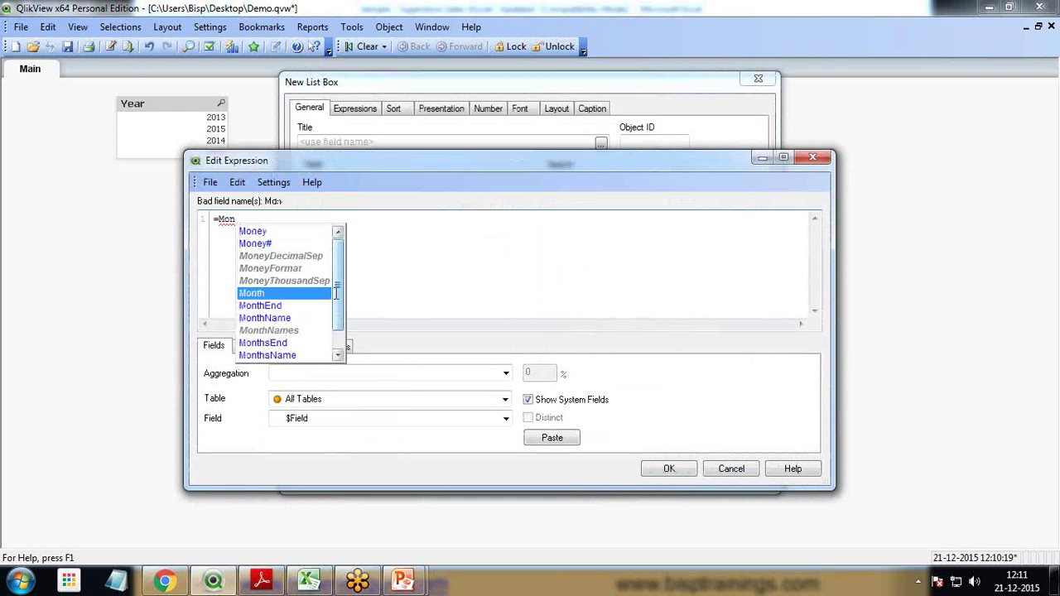
pyautogui.press('Return')
pyautogui.write('(')
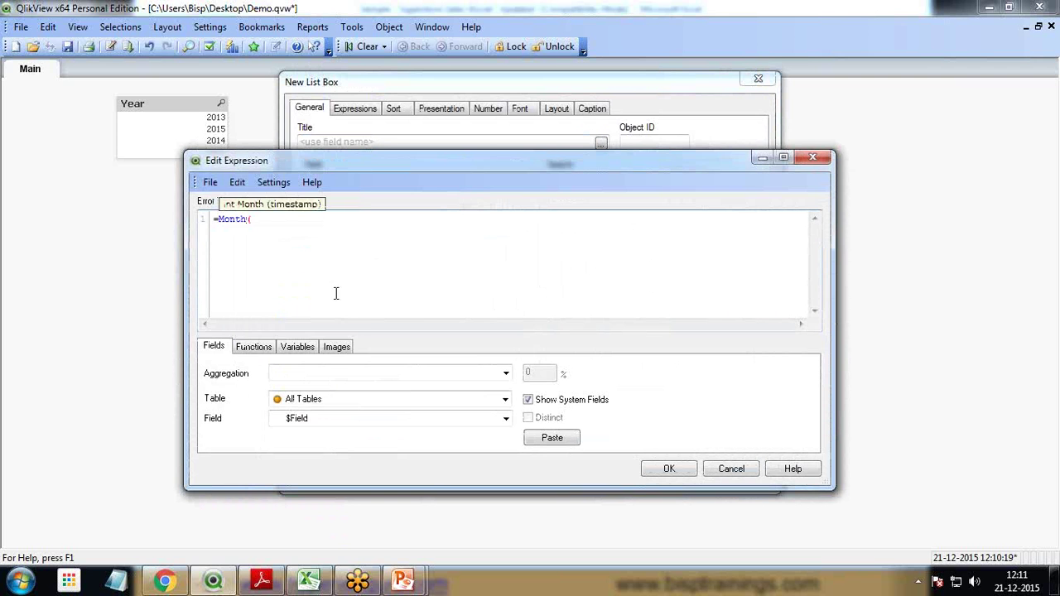
pyautogui.write('order')
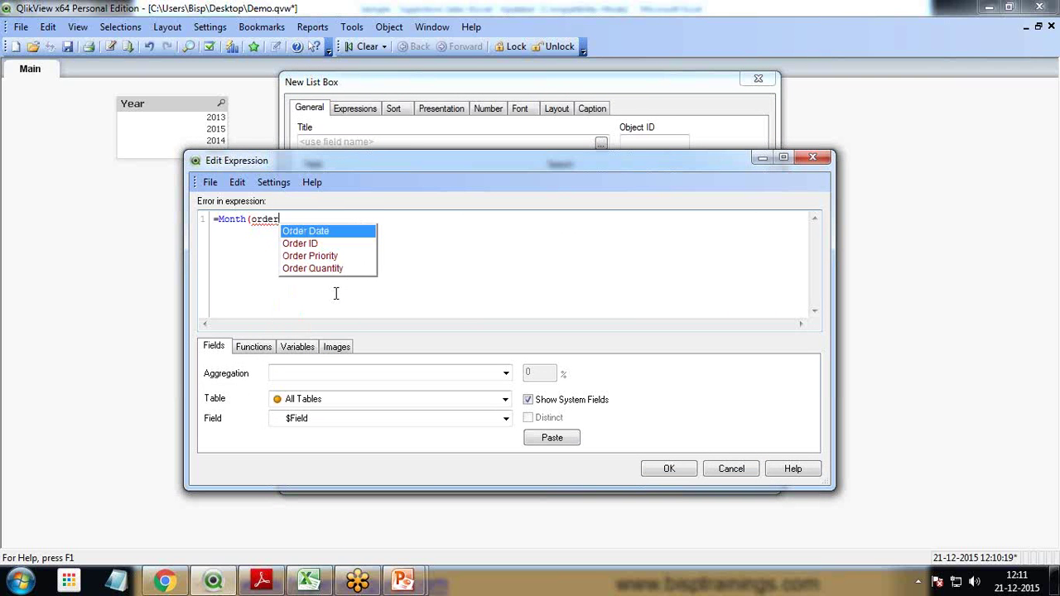
pyautogui.press('Return')
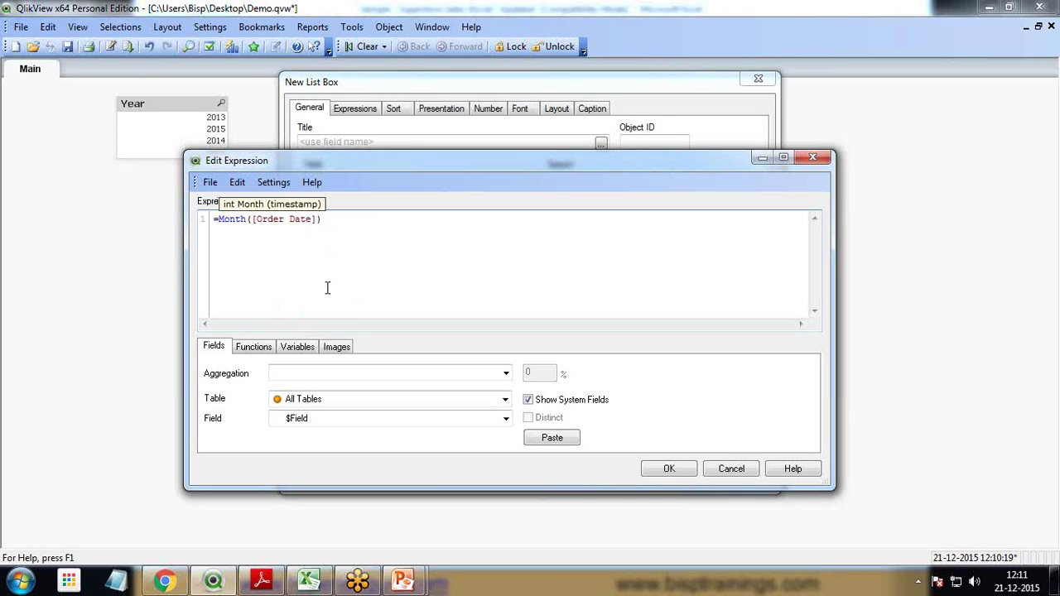
pyautogui.click(659, 467)
# - Title it Month, create it, and arrange it beside the Year list box
pyautogui.click(384, 142)
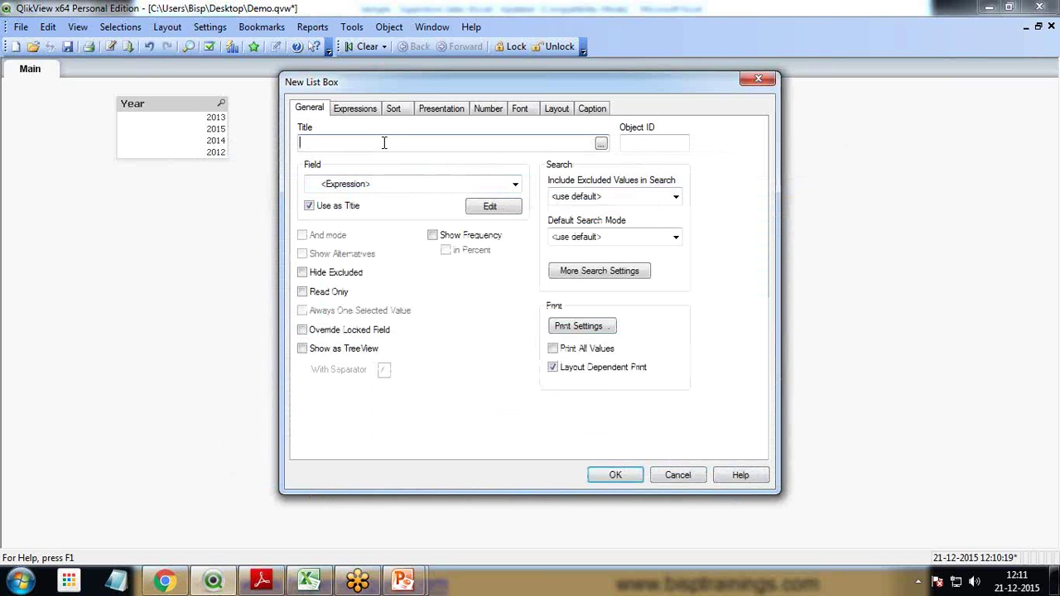
pyautogui.write('Month')
pyautogui.click(613, 478)
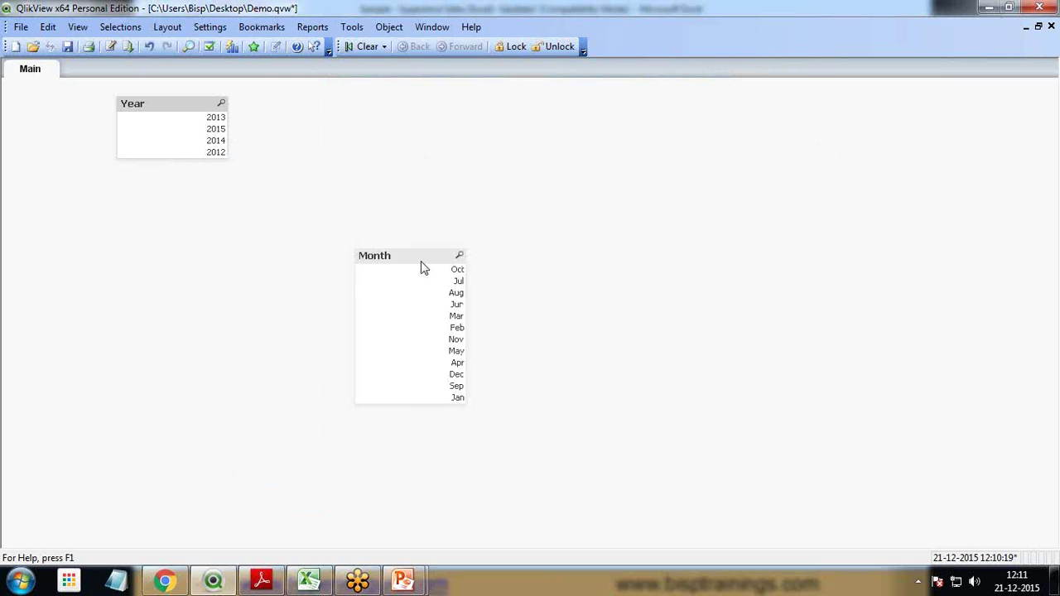
pyautogui.moveTo(384, 262); pyautogui.dragTo(301, 119)
pyautogui.moveTo(189, 104); pyautogui.dragTo(151, 95)
pyautogui.hotkey('ctrl', 'z')
pyautogui.hotkey('ctrl', 'z')
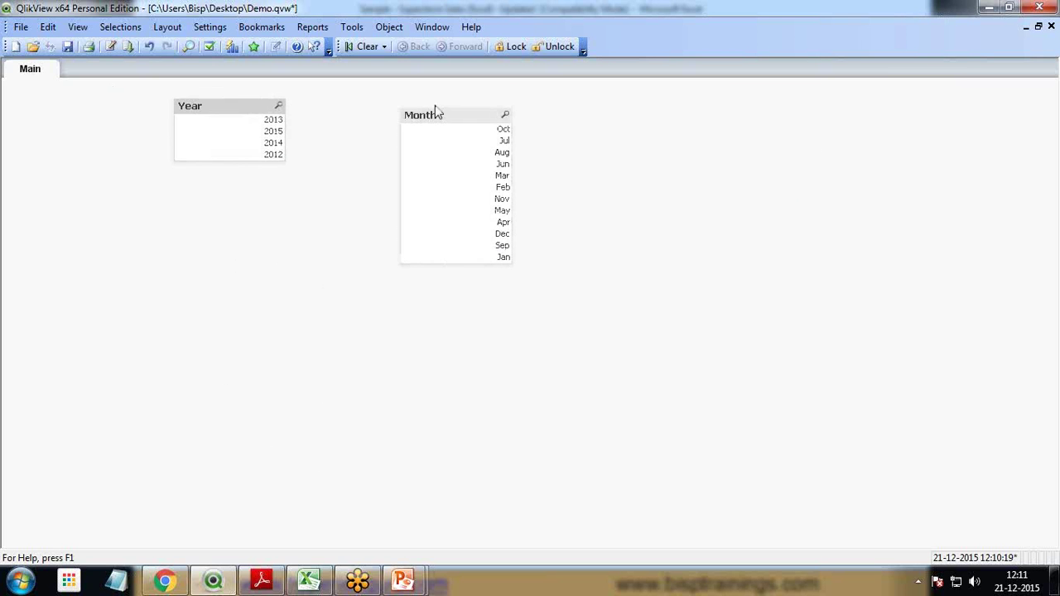
pyautogui.moveTo(438, 112); pyautogui.dragTo(482, 109)
pyautogui.moveTo(207, 107); pyautogui.dragTo(114, 107)
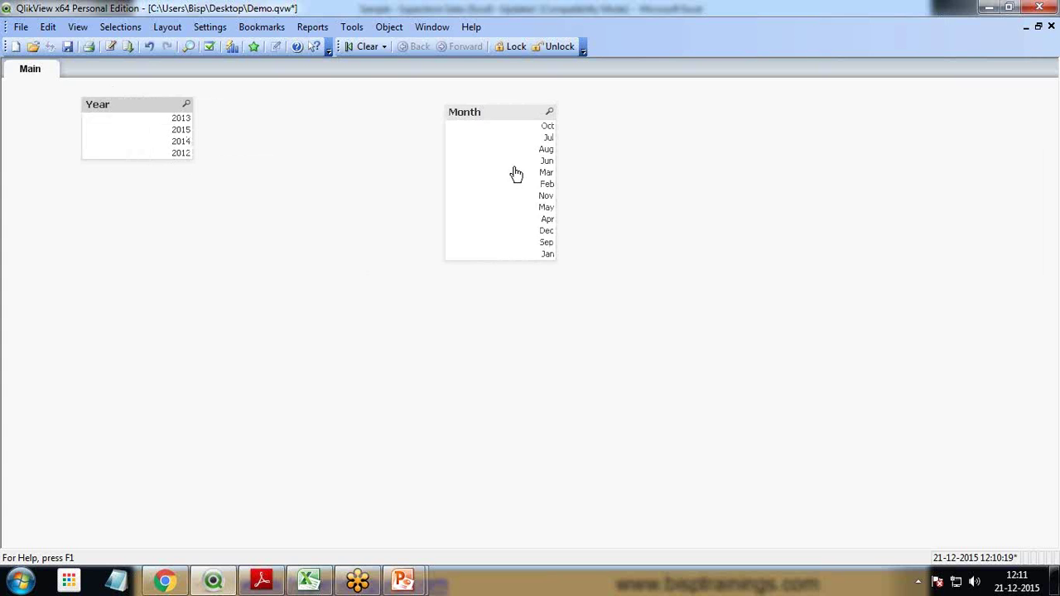
pyautogui.moveTo(469, 116); pyautogui.dragTo(300, 109)
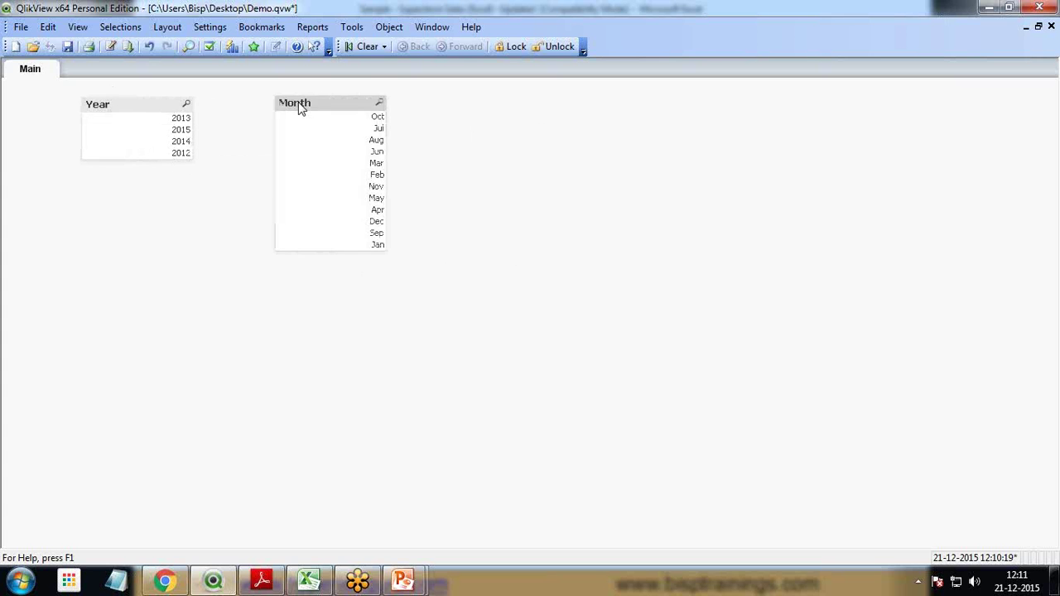
# - Sort the Year list box by Numeric Value ascending with Text sorting off
pyautogui.rightClick(103, 110)
pyautogui.click(154, 111)
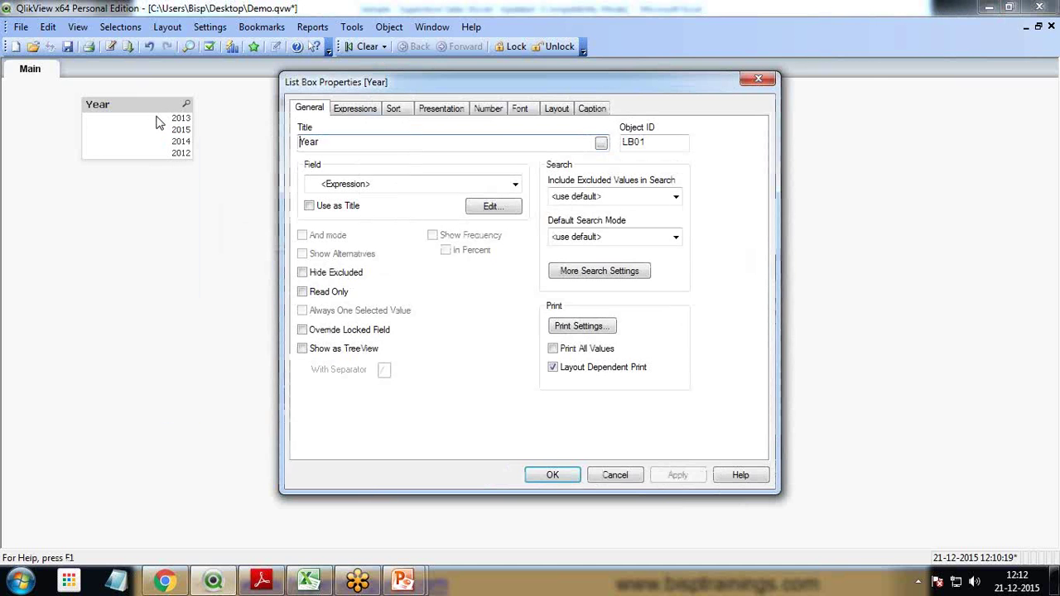
pyautogui.click(394, 108)
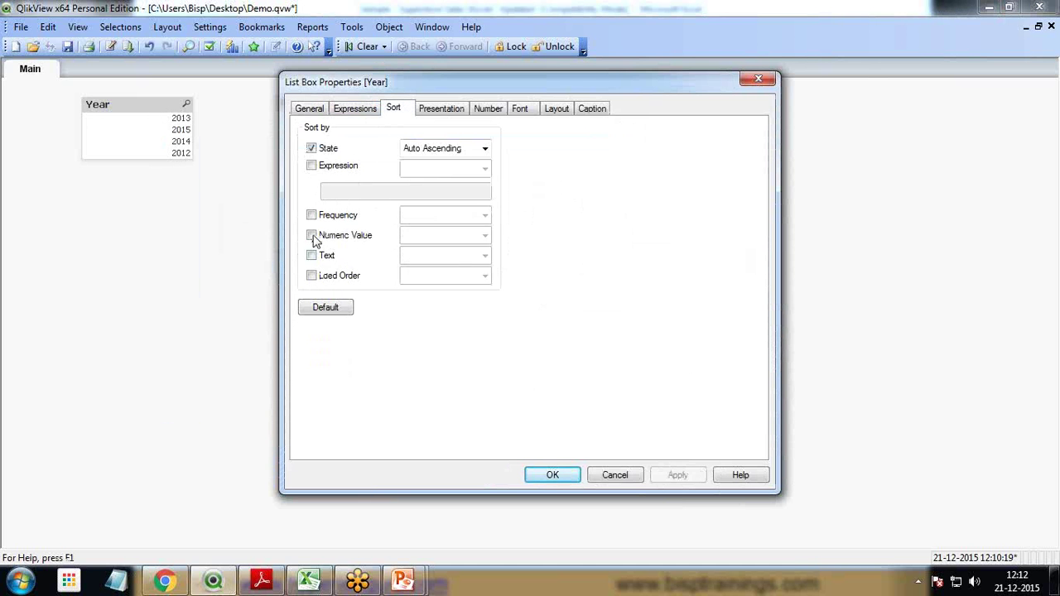
pyautogui.click(312, 256)
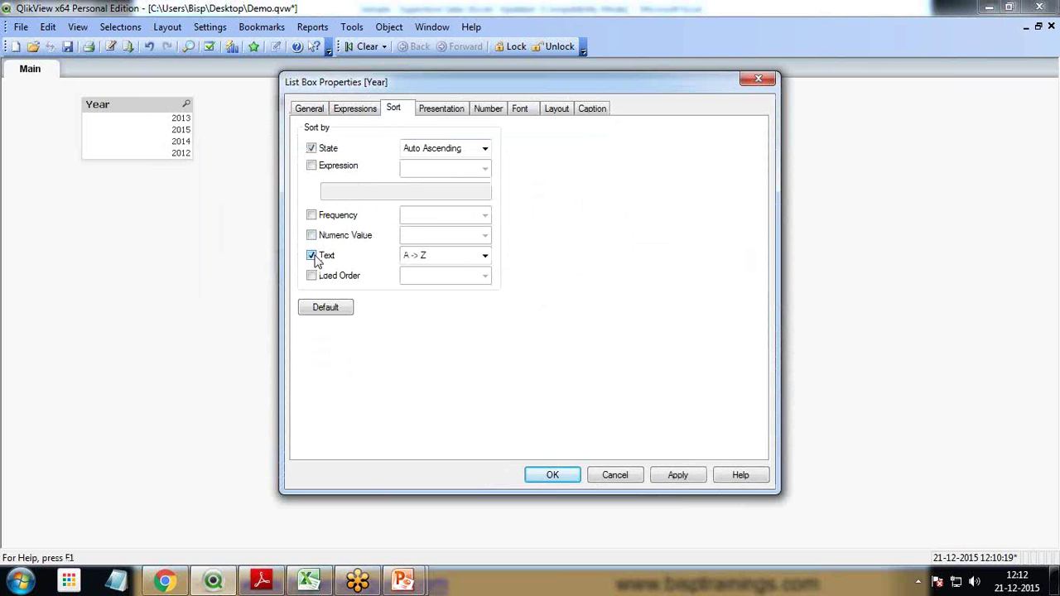
pyautogui.click(311, 235)
pyautogui.click(311, 255)
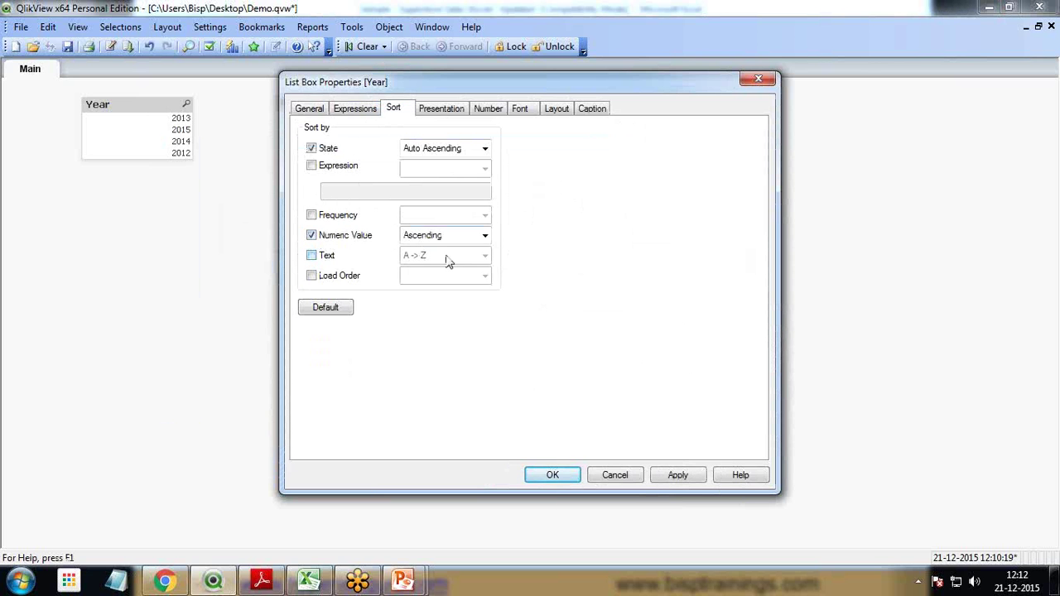
pyautogui.click(552, 475)
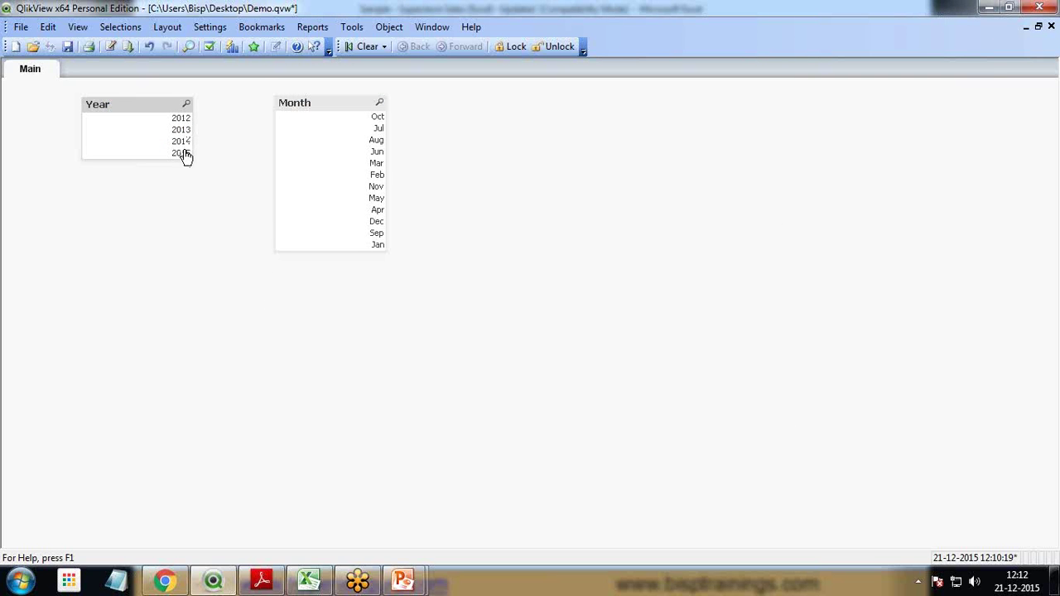
# - Select 2015 and clear the selection, twice, to check the list
pyautogui.click(139, 156)
pyautogui.click(367, 45)
pyautogui.click(125, 154)
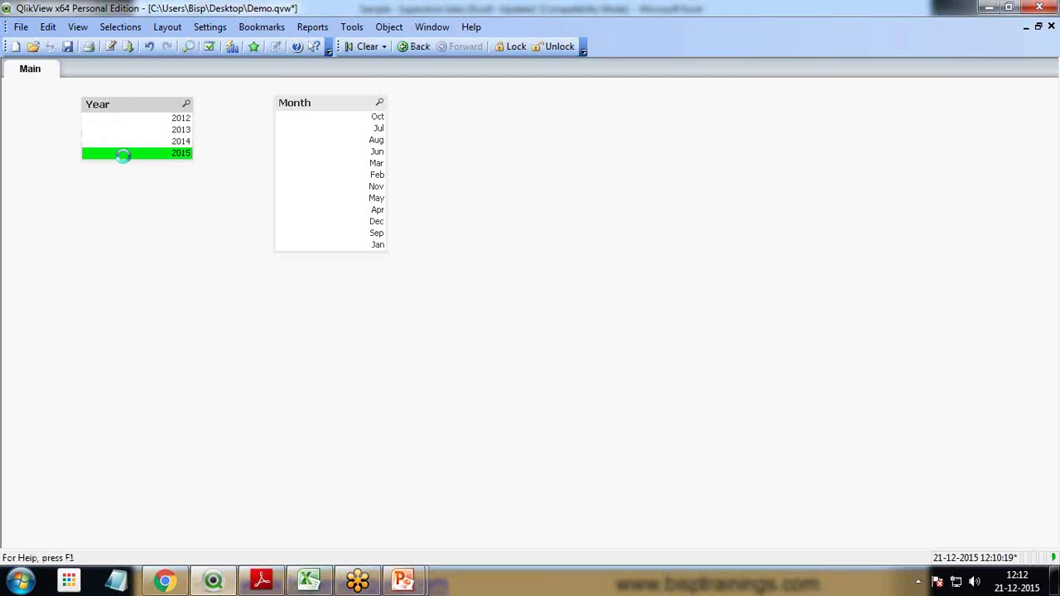
pyautogui.click(367, 45)
# - Give the Year list box a Fixed Number of Columns of 4 instead of Single Column
pyautogui.rightClick(123, 107)
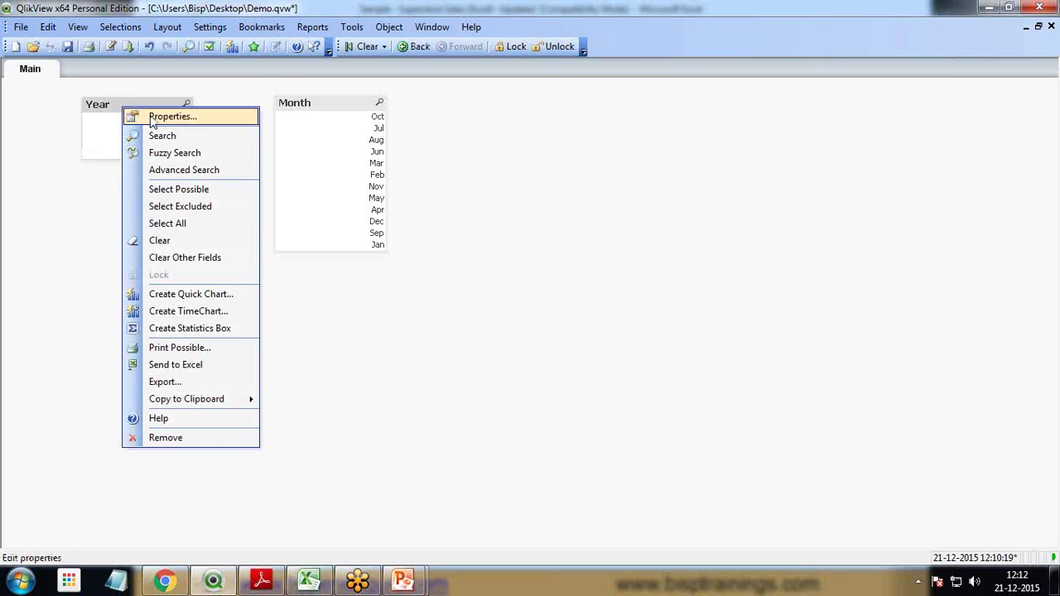
pyautogui.click(159, 114)
pyautogui.click(434, 112)
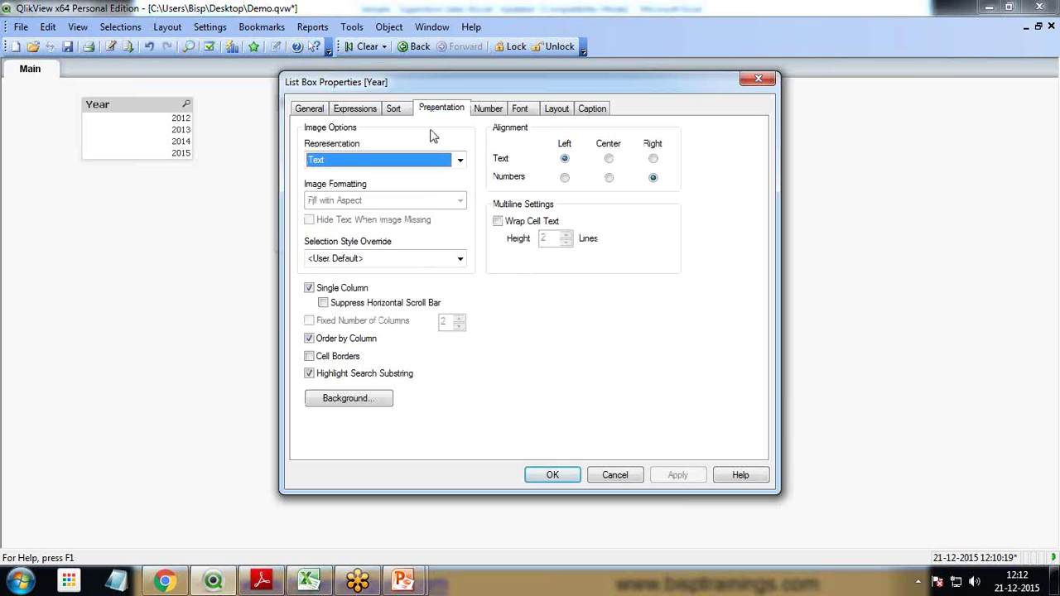
pyautogui.click(310, 288)
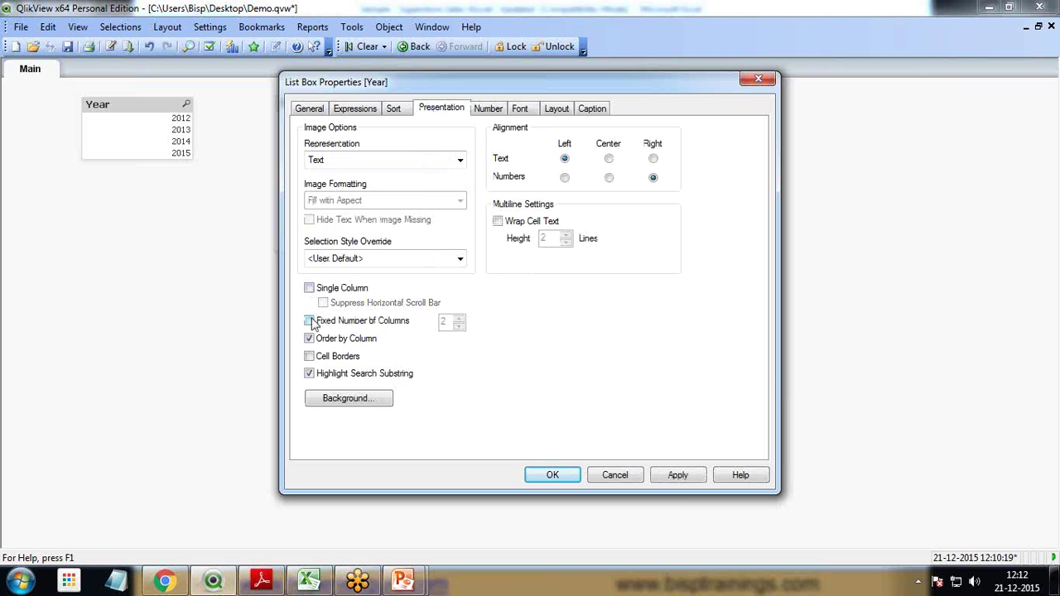
pyautogui.click(309, 321)
pyautogui.click(460, 318)
pyautogui.click(460, 318)
pyautogui.click(677, 475)
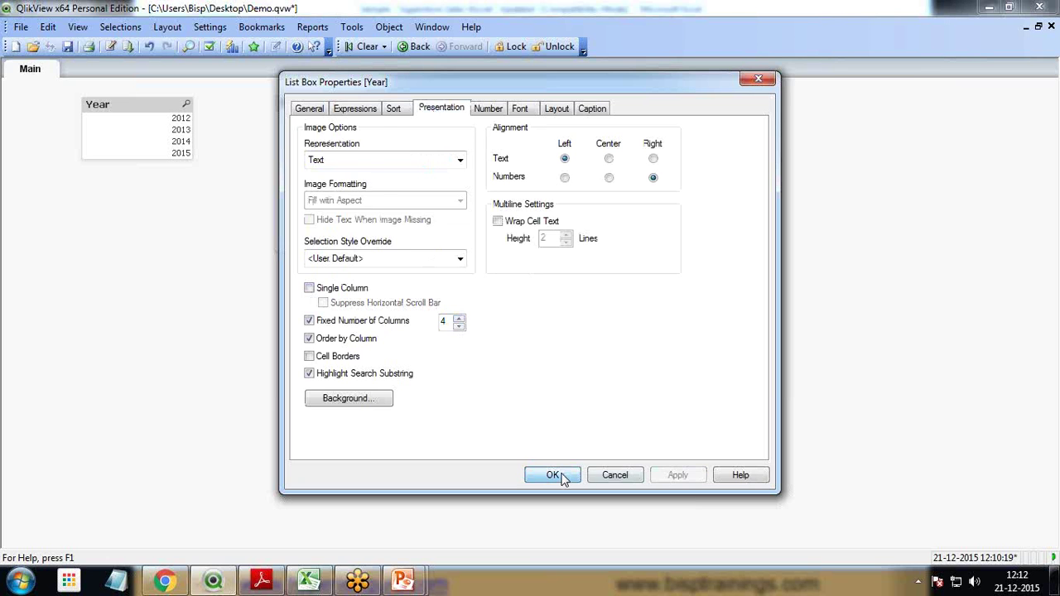
pyautogui.click(554, 475)
pyautogui.click(332, 101)
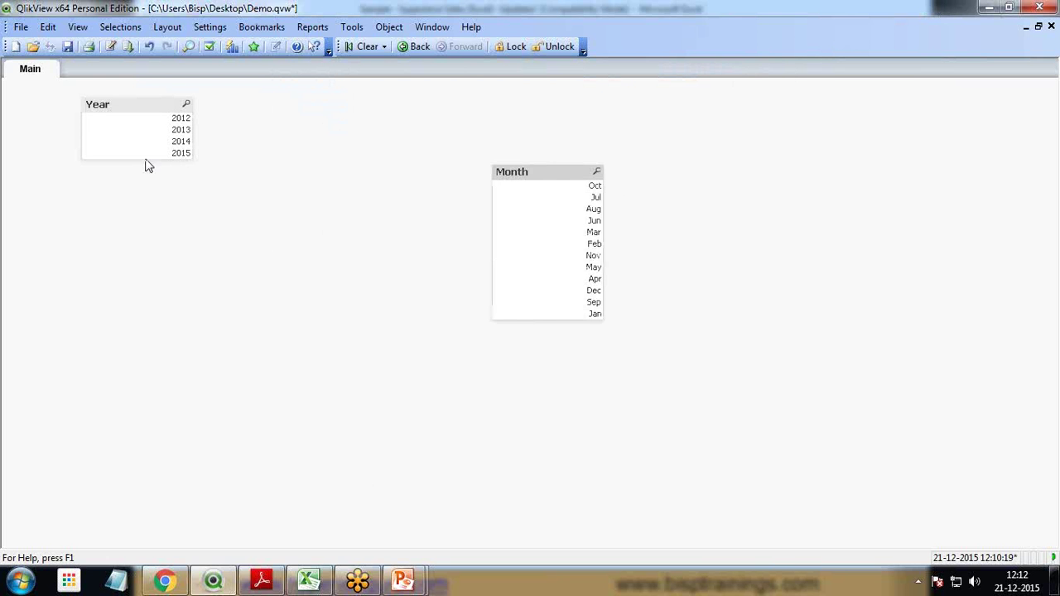
# - Resize Year to show 2012–2015 in one row and place Month beside it
pyautogui.moveTo(142, 158); pyautogui.dragTo(141, 147)
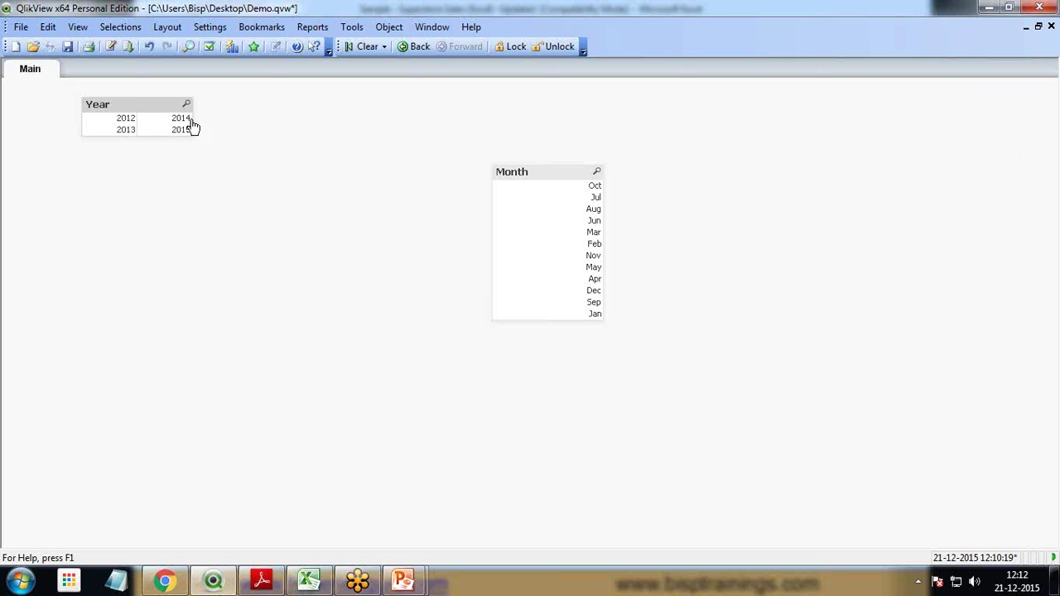
pyautogui.moveTo(193, 124); pyautogui.dragTo(294, 118)
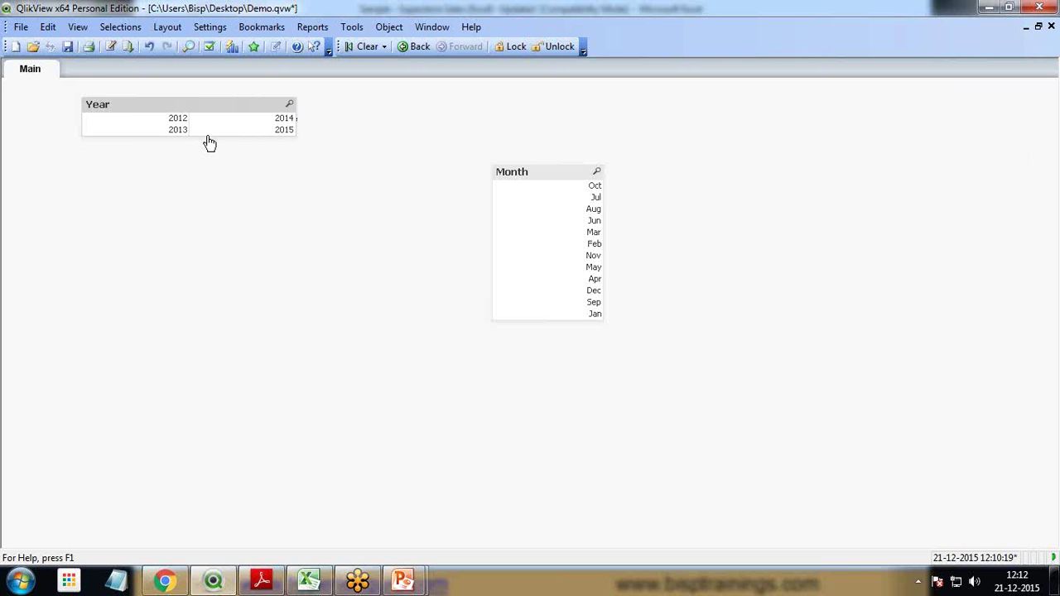
pyautogui.moveTo(208, 142); pyautogui.dragTo(182, 94)
pyautogui.moveTo(516, 173); pyautogui.dragTo(335, 104)
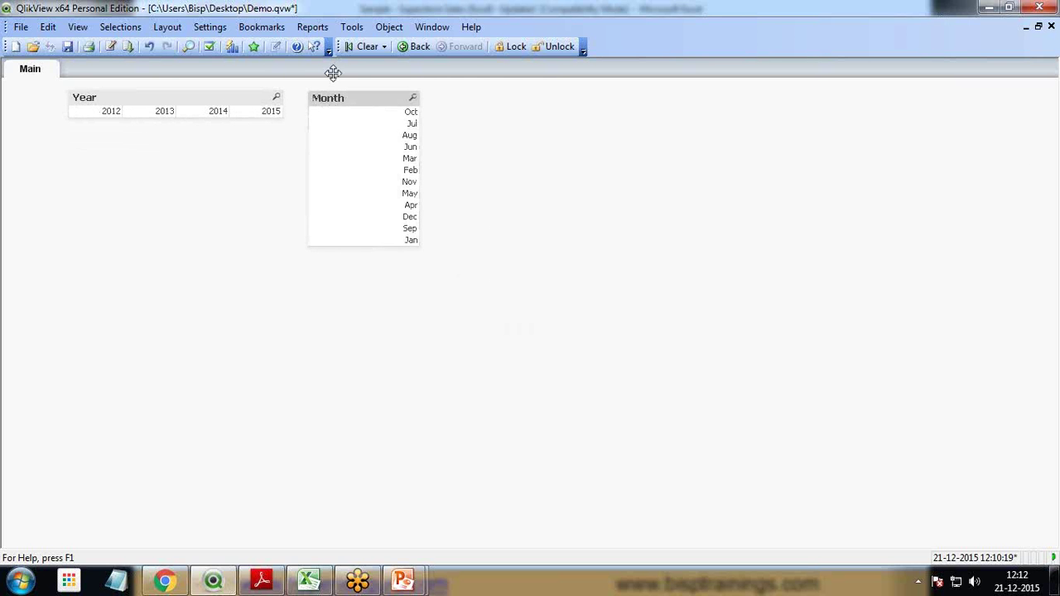
# - Sort the Month list box by Text A->Z
pyautogui.rightClick(347, 99)
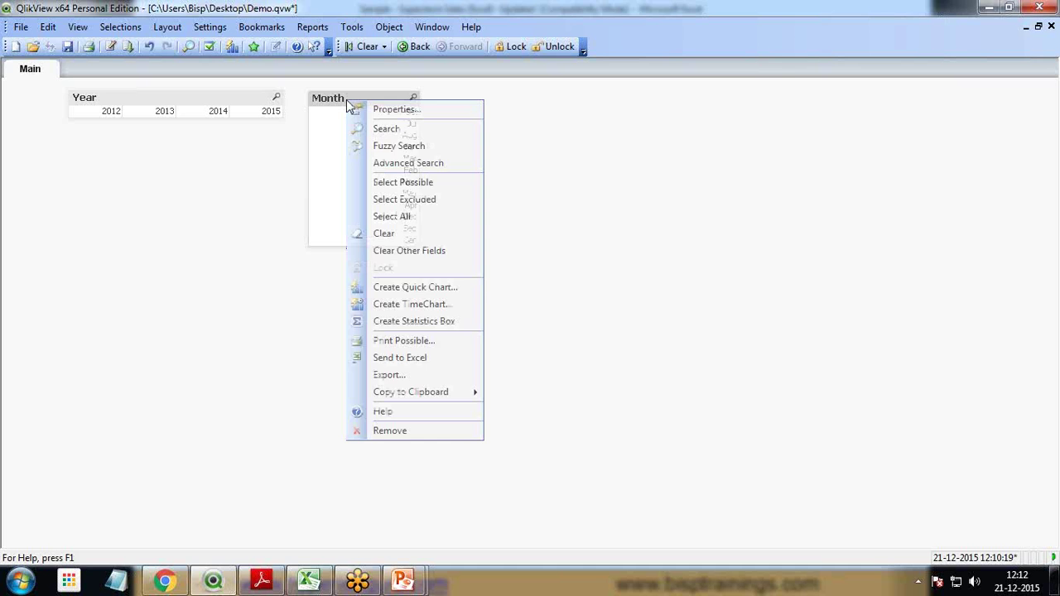
pyautogui.click(372, 108)
pyautogui.click(394, 108)
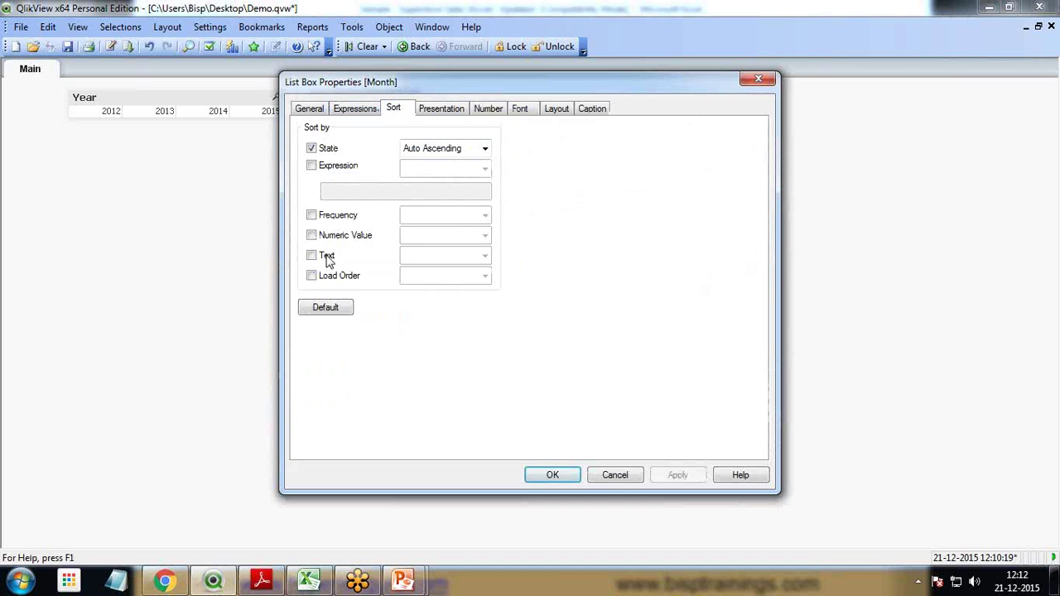
pyautogui.click(311, 256)
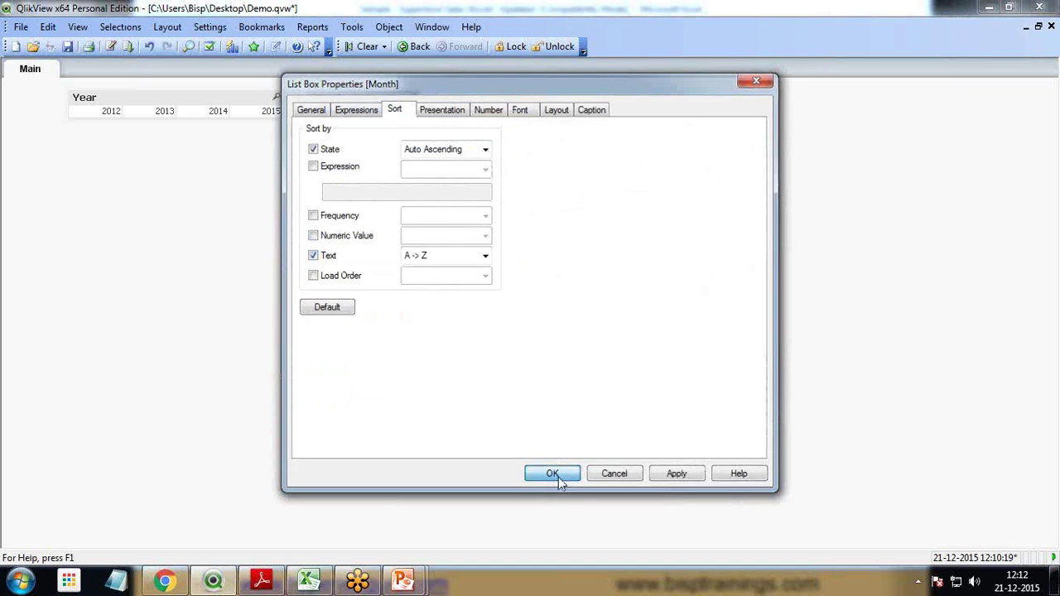
pyautogui.click(557, 477)
# - Set the Month list box to a Fixed Number of Columns of 6
pyautogui.rightClick(347, 98)
pyautogui.click(385, 106)
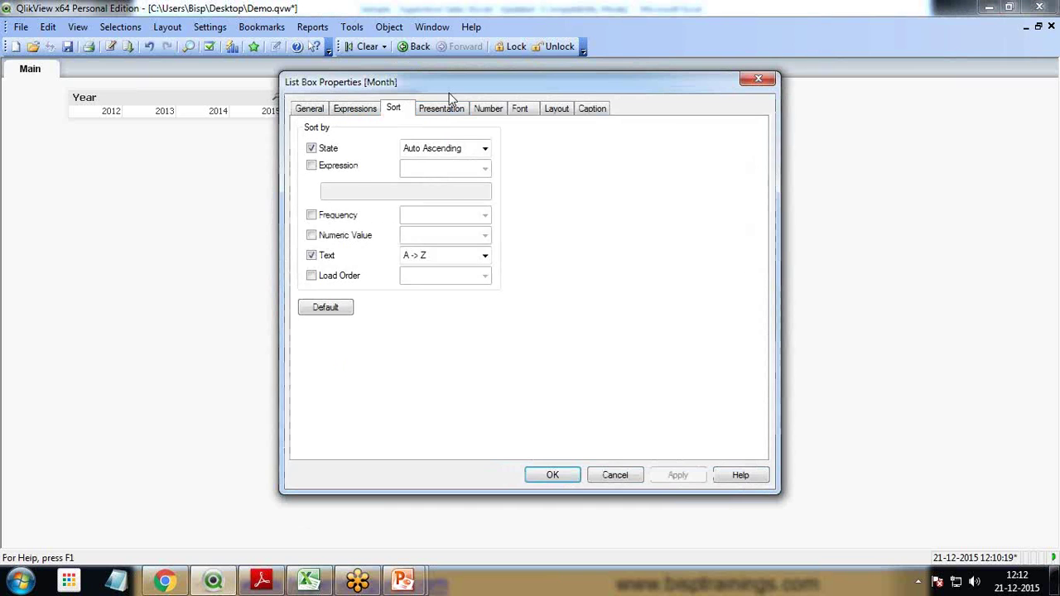
pyautogui.click(440, 109)
pyautogui.click(309, 288)
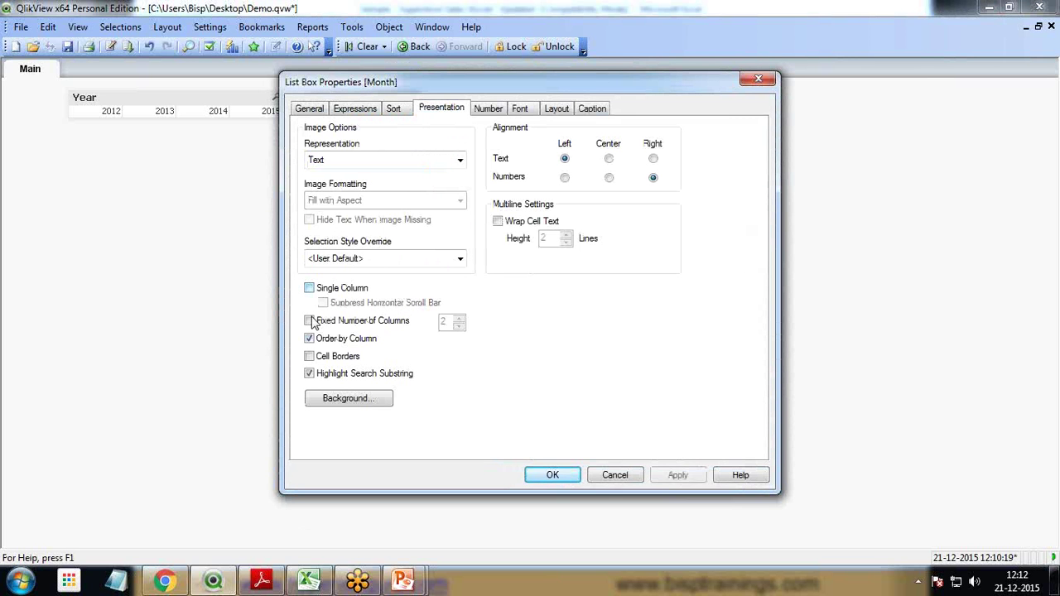
pyautogui.click(309, 320)
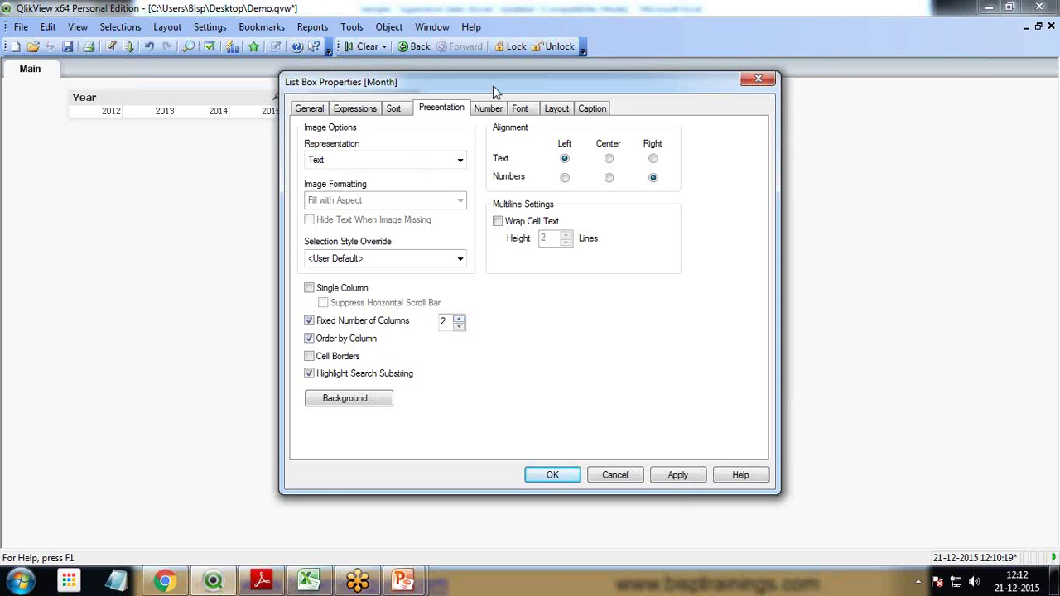
pyautogui.write('6')
pyautogui.click(561, 472)
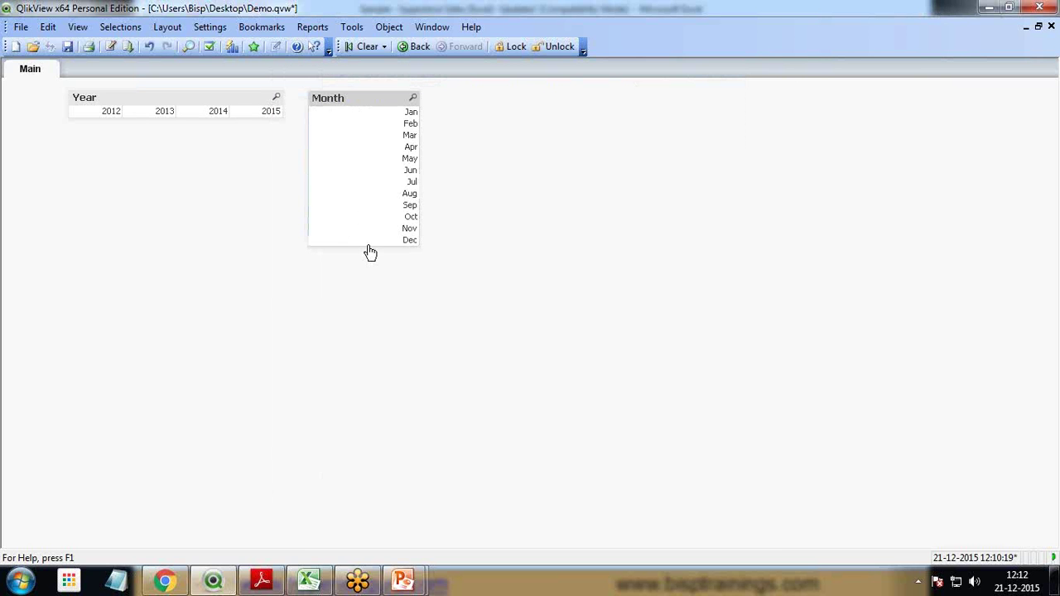
# - Resize the Month box so Jan–Dec fit in two rows of six
pyautogui.moveTo(370, 248); pyautogui.dragTo(395, 164)
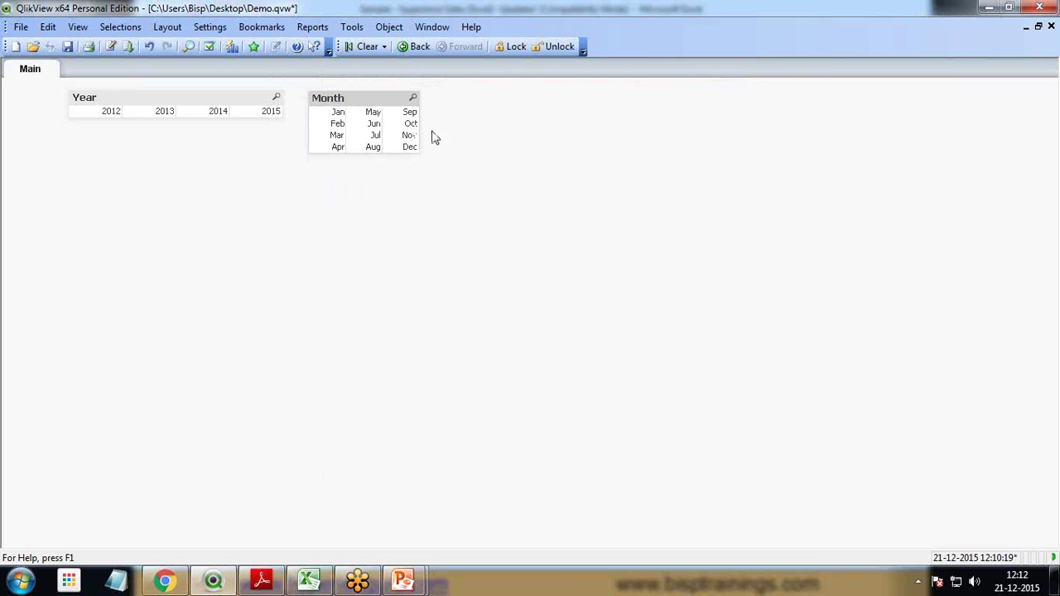
pyautogui.moveTo(425, 124); pyautogui.dragTo(515, 130)
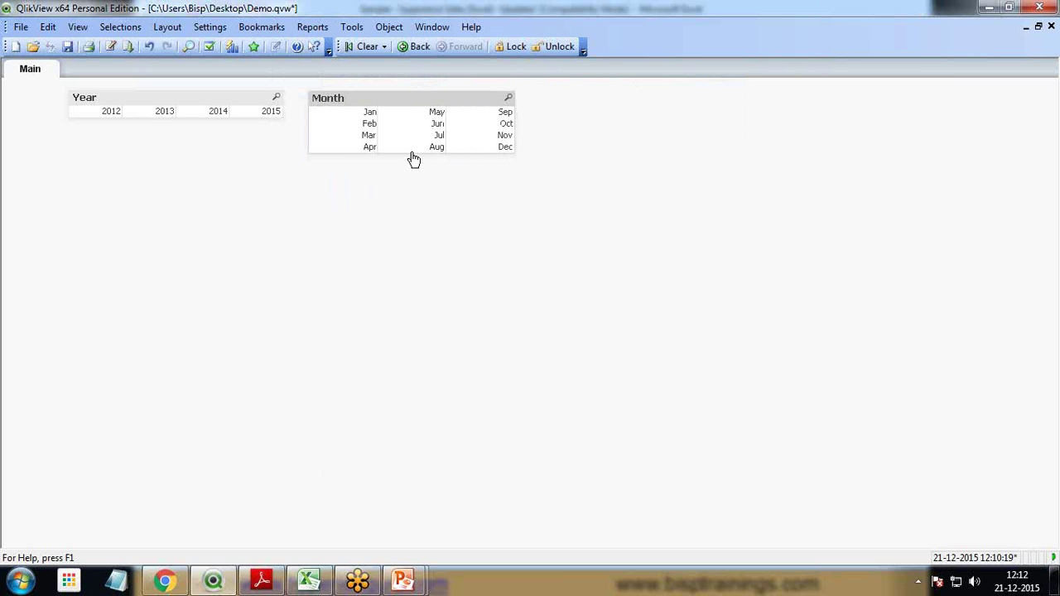
pyautogui.moveTo(411, 152); pyautogui.dragTo(410, 133)
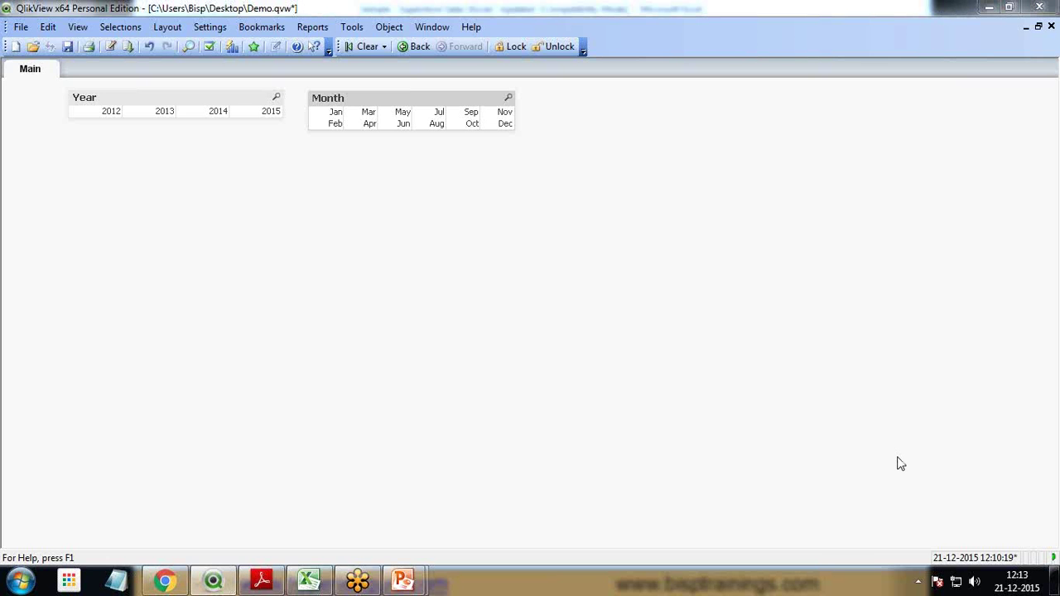
# - Create a new Pivot Table chart from the sheet menu and add Region as its dimension
pyautogui.rightClick(261, 248)
pyautogui.moveTo(317, 300)
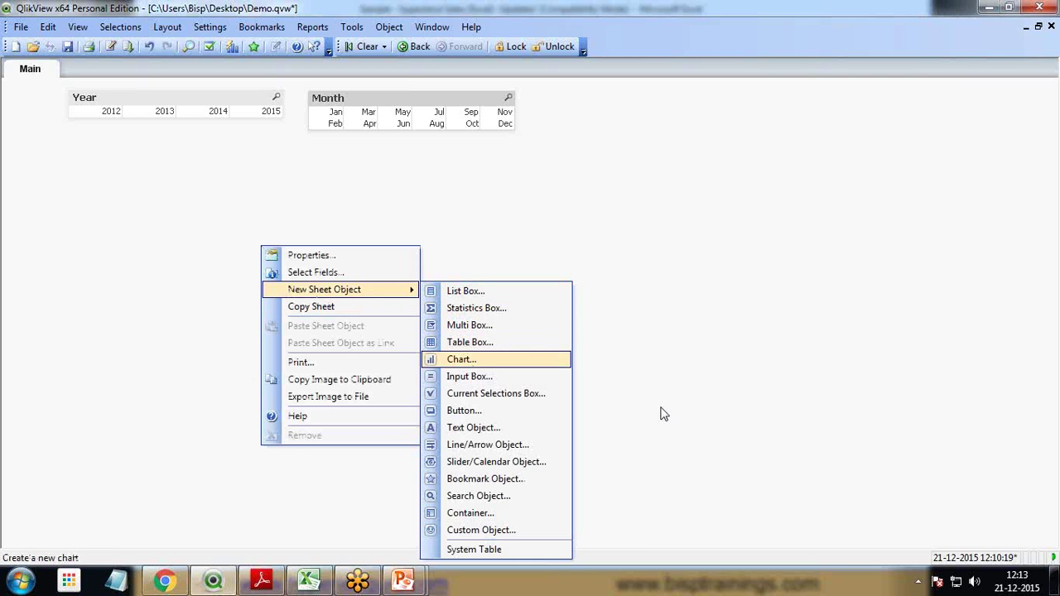
pyautogui.click(462, 360)
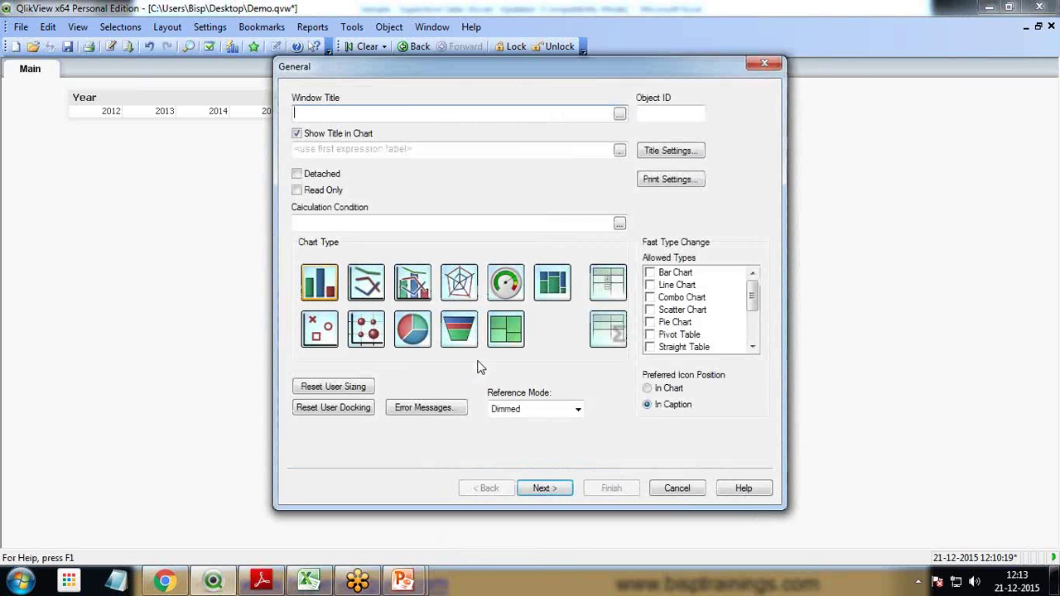
pyautogui.click(507, 343)
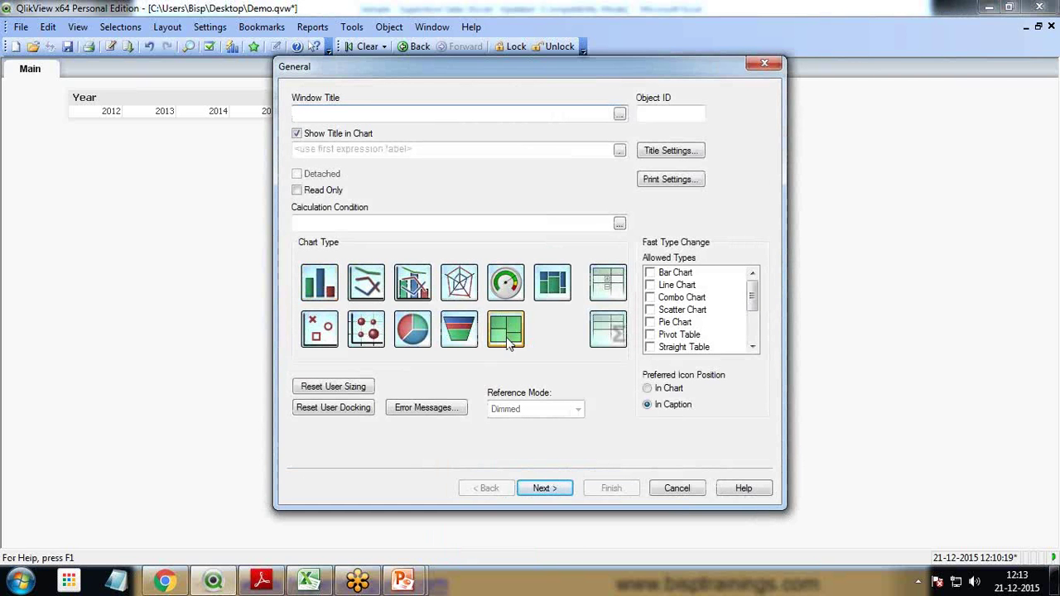
pyautogui.click(543, 489)
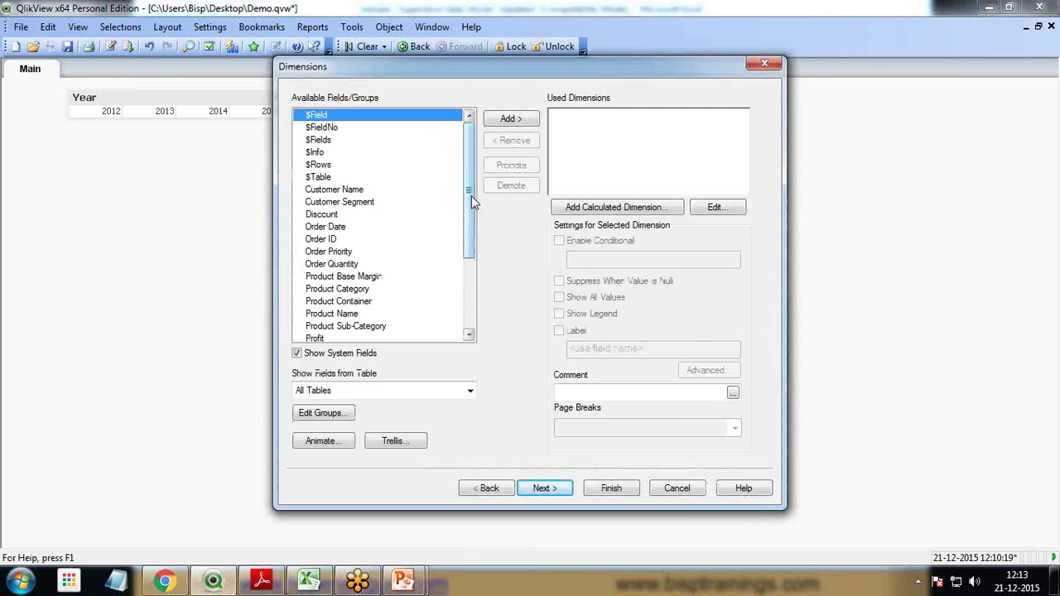
pyautogui.moveTo(471, 196); pyautogui.dragTo(472, 257)
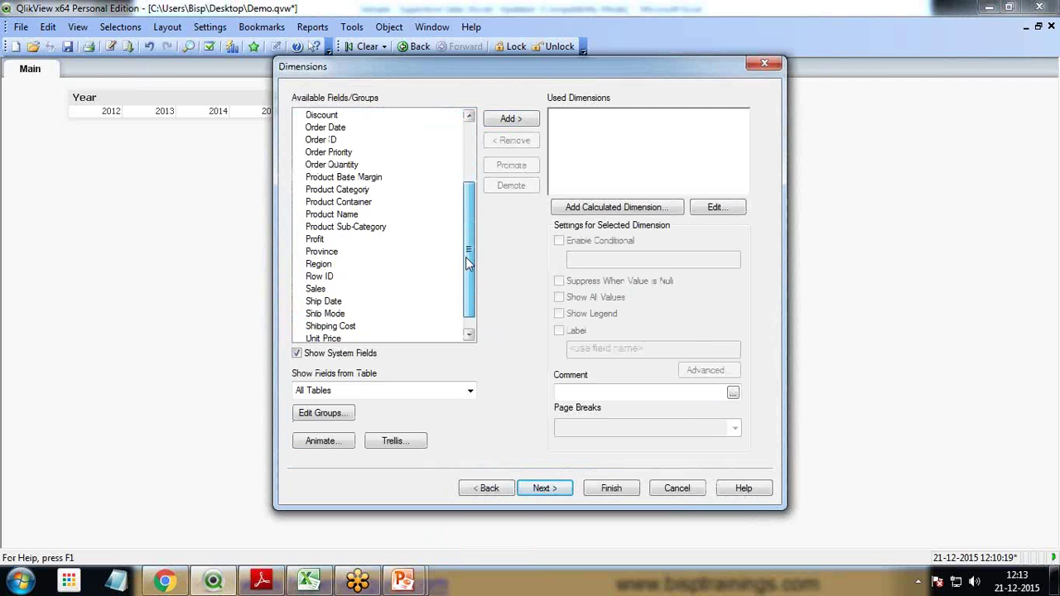
pyautogui.click(334, 264)
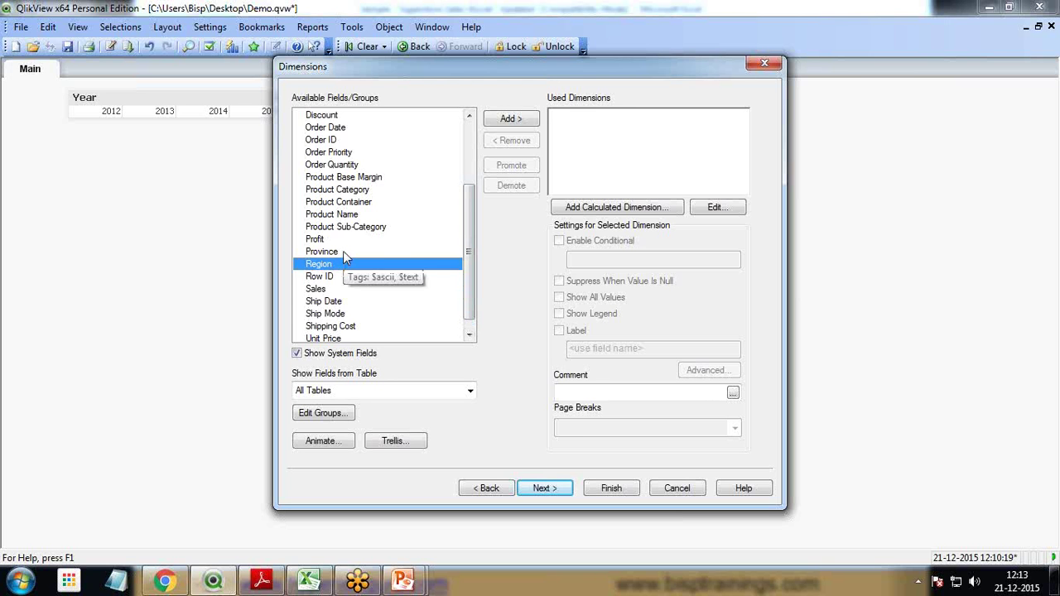
pyautogui.click(509, 119)
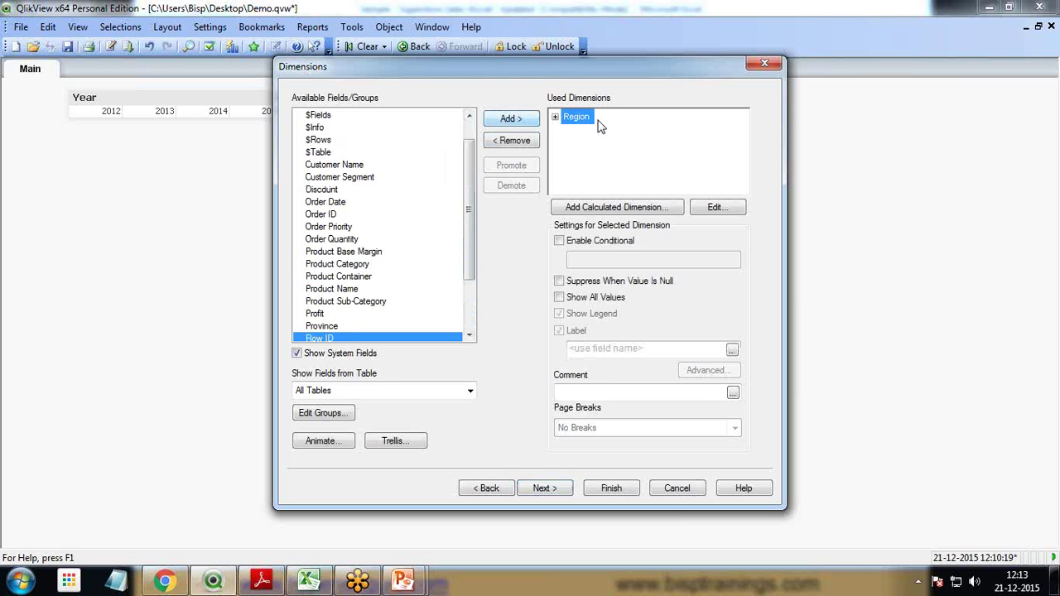
pyautogui.click(540, 488)
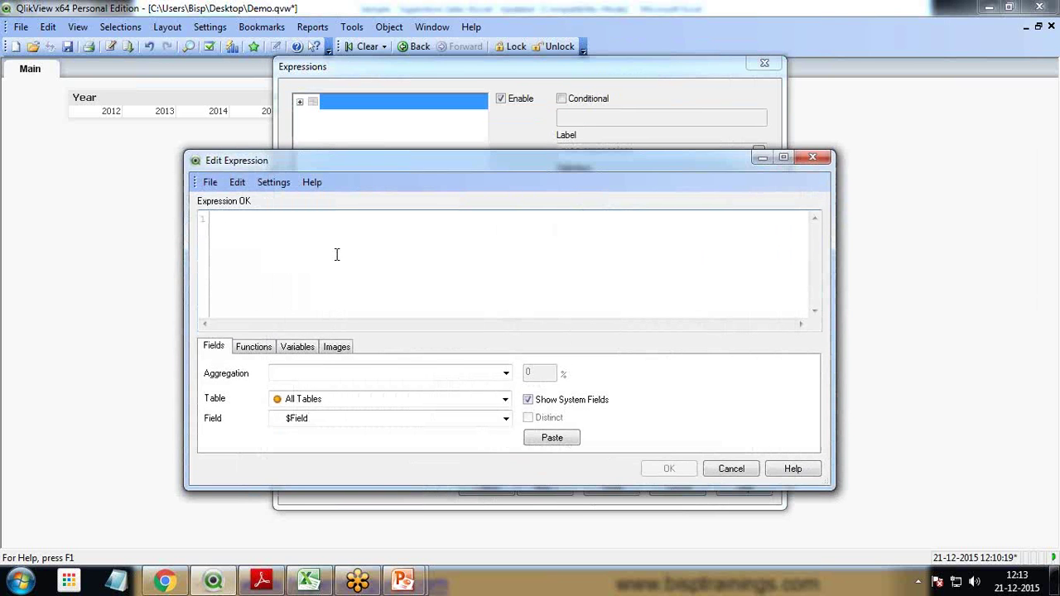
# - Enter the chart expression Sum(Sales) using autocomplete suggestions
pyautogui.write('sum\\\\')
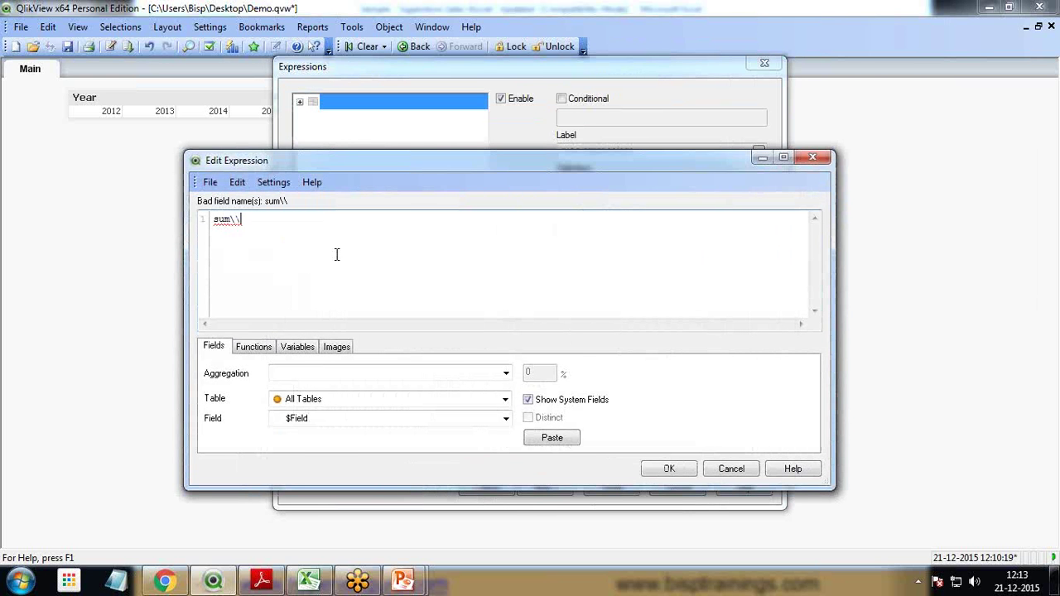
pyautogui.press('BackSpace')
pyautogui.press('BackSpace')
pyautogui.press('BackSpace')
pyautogui.press('Down')
pyautogui.press('Down')
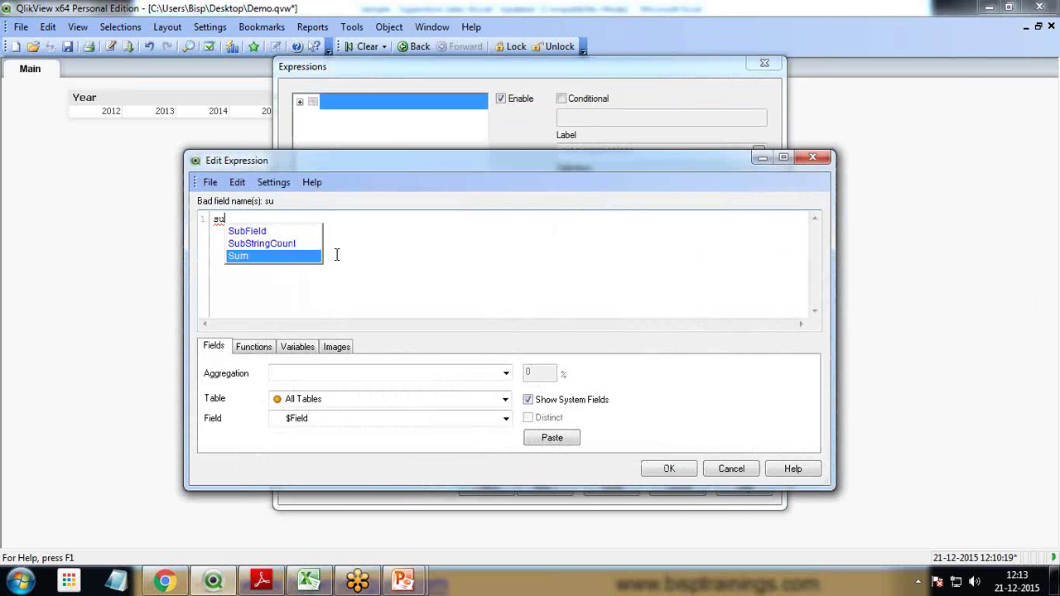
pyautogui.press('Return')
pyautogui.write('(sq')
pyautogui.press('BackSpace')
pyautogui.write('ale')
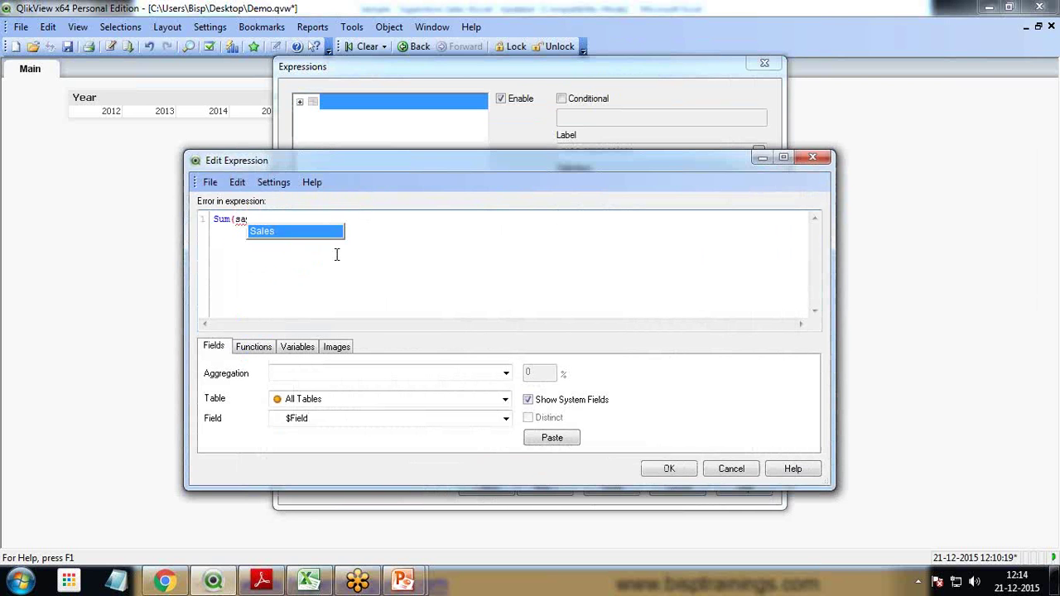
pyautogui.press('Return')
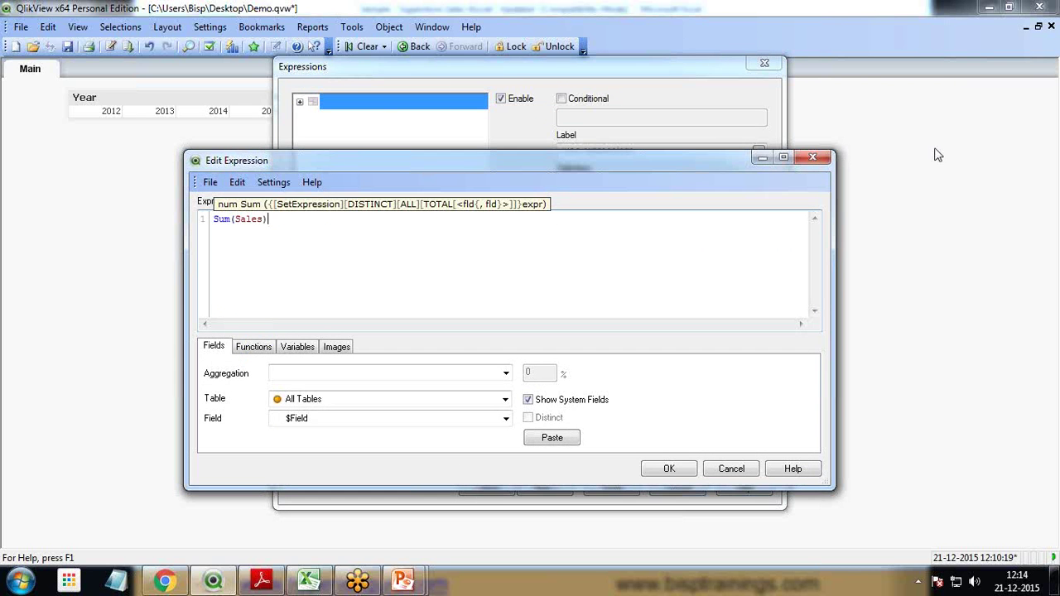
pyautogui.click(667, 469)
# - Label the expression 'Total Sale' and finish the chart wizard
pyautogui.click(596, 150)
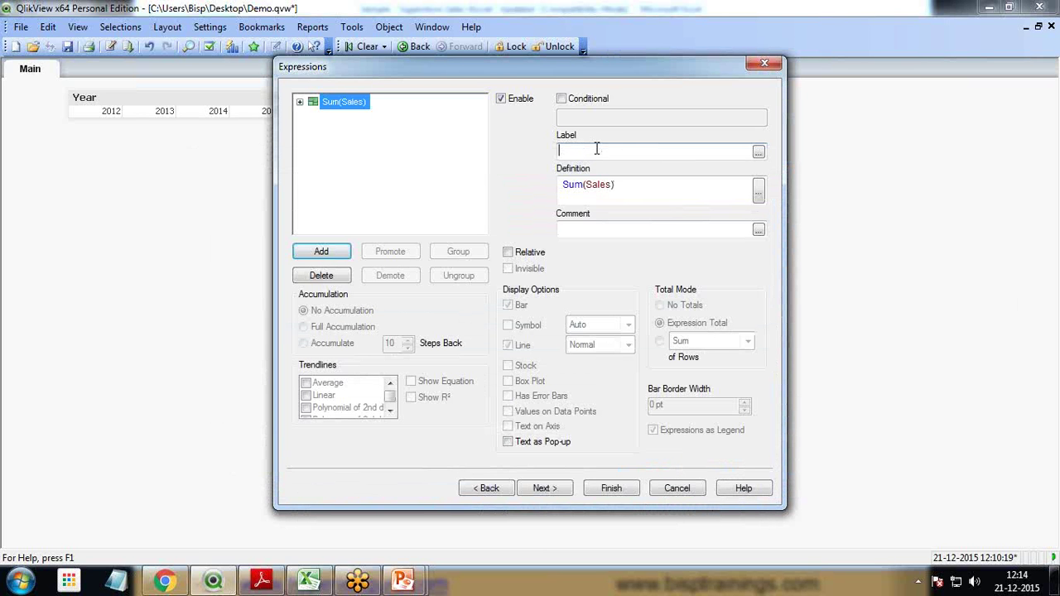
pyautogui.write('Tiootak')
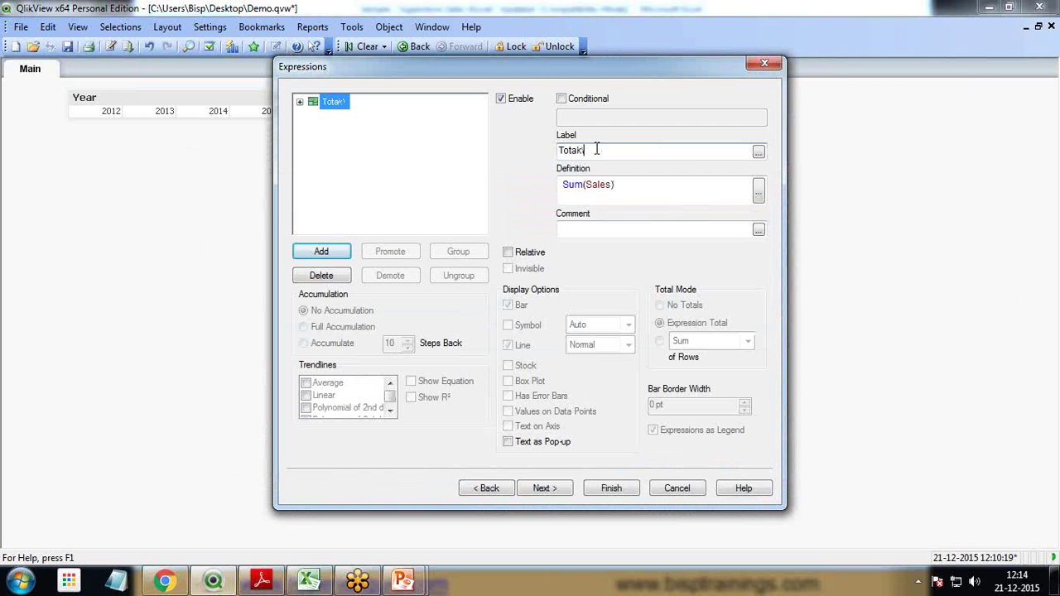
pyautogui.press('BackSpace')
pyautogui.write('l Sale')
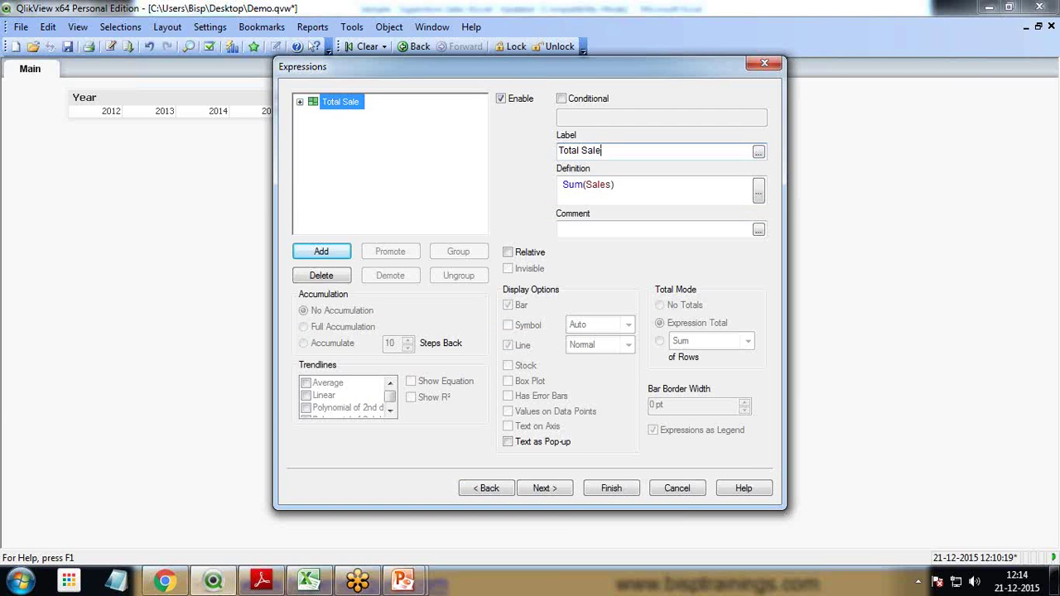
pyautogui.click(611, 488)
# - Move the chart up-left and set its caption title to 'Region Wise Total Sale'
pyautogui.moveTo(324, 253); pyautogui.dragTo(287, 191)
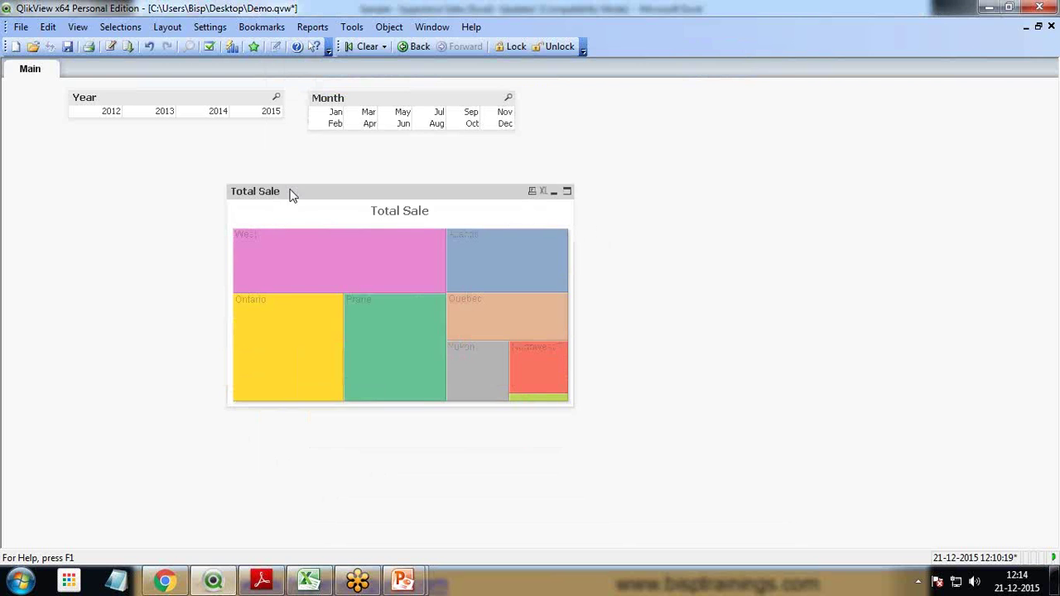
pyautogui.rightClick(290, 192)
pyautogui.click(319, 199)
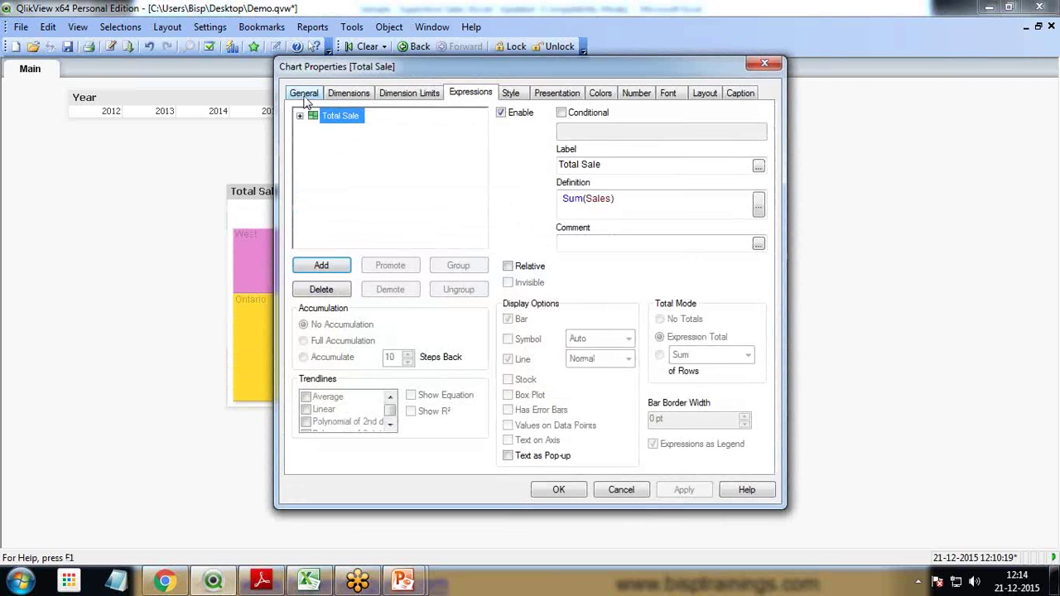
pyautogui.click(306, 95)
pyautogui.hotkey('ctrl', 'shift', 'Tab')
pyautogui.click(365, 144)
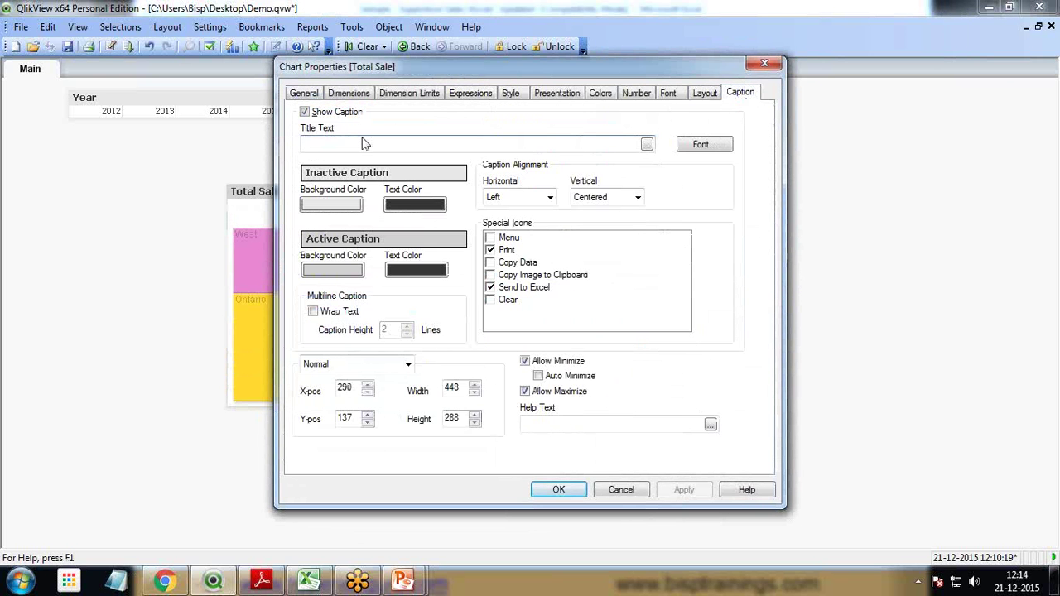
pyautogui.write('T')
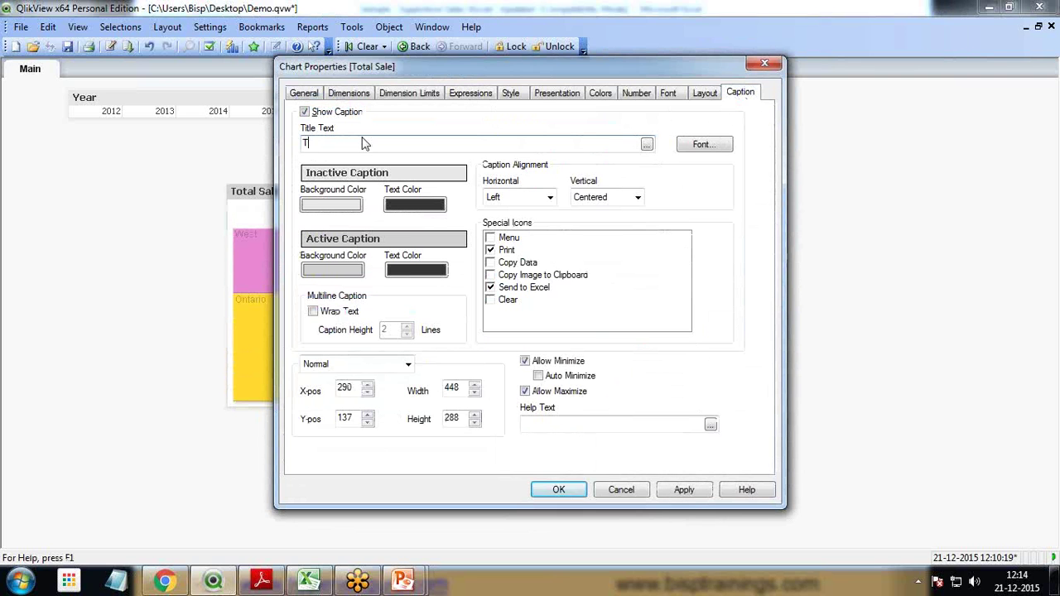
pyautogui.write('otaRegion Wise Total Sale')
pyautogui.click(684, 490)
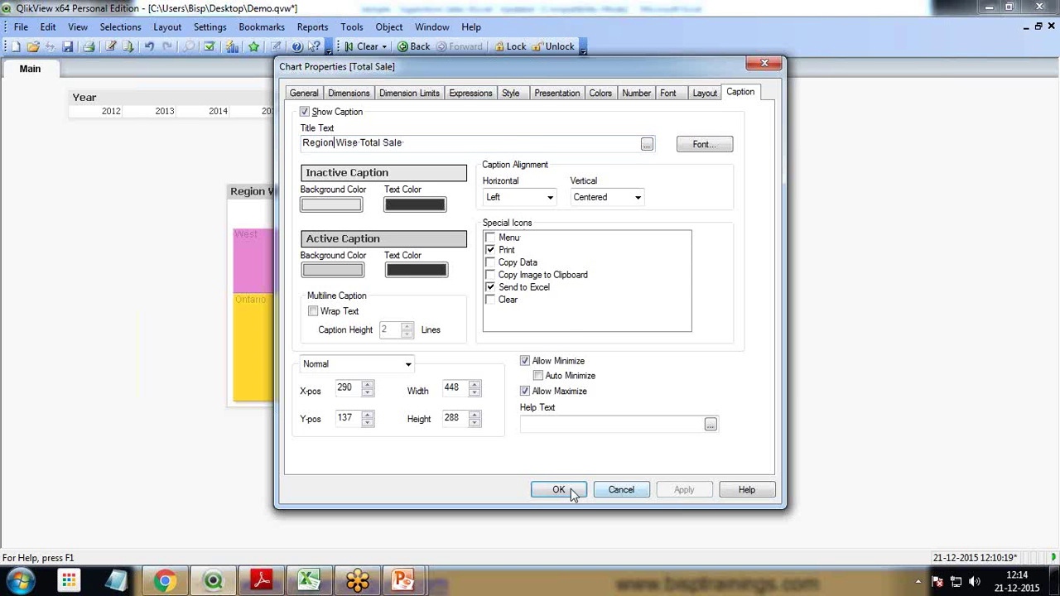
pyautogui.click(559, 489)
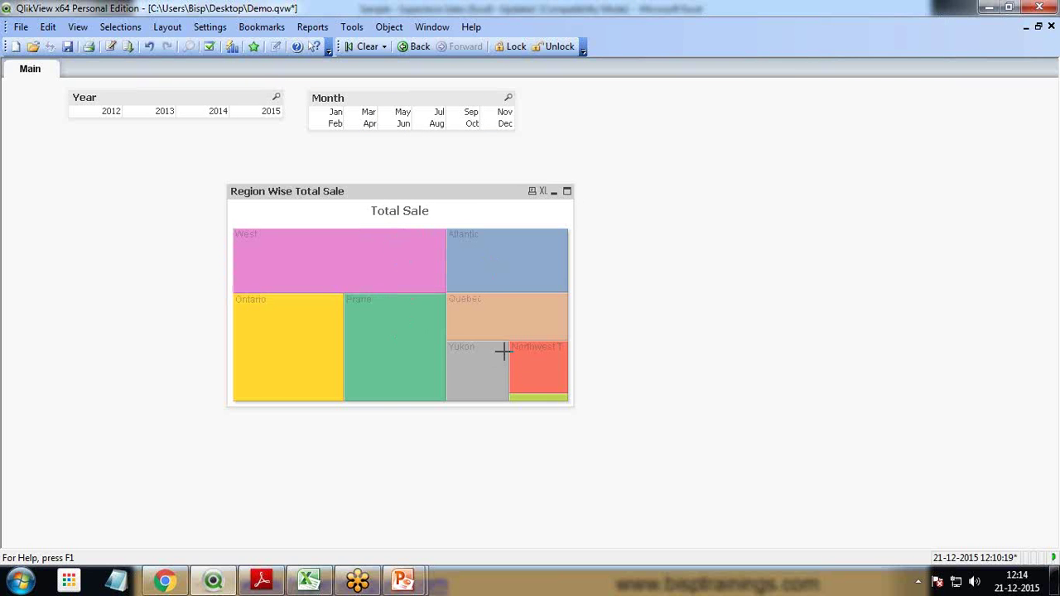
pyautogui.moveTo(503, 352)
# - In Chart Properties' Expressions tab, expand Total Sale and select its Background Color attribute
pyautogui.rightClick(343, 193)
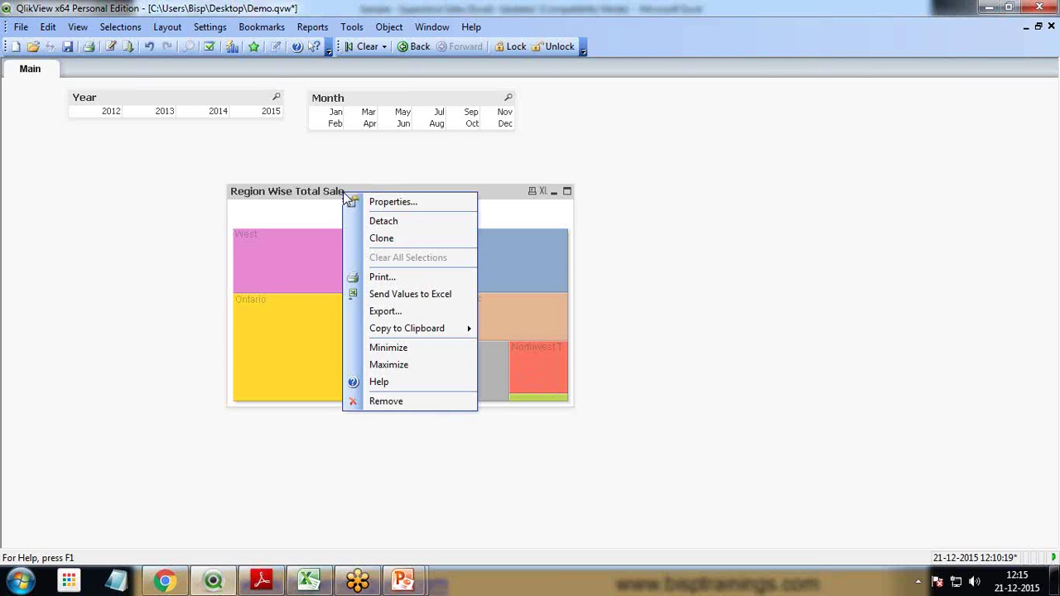
pyautogui.click(388, 202)
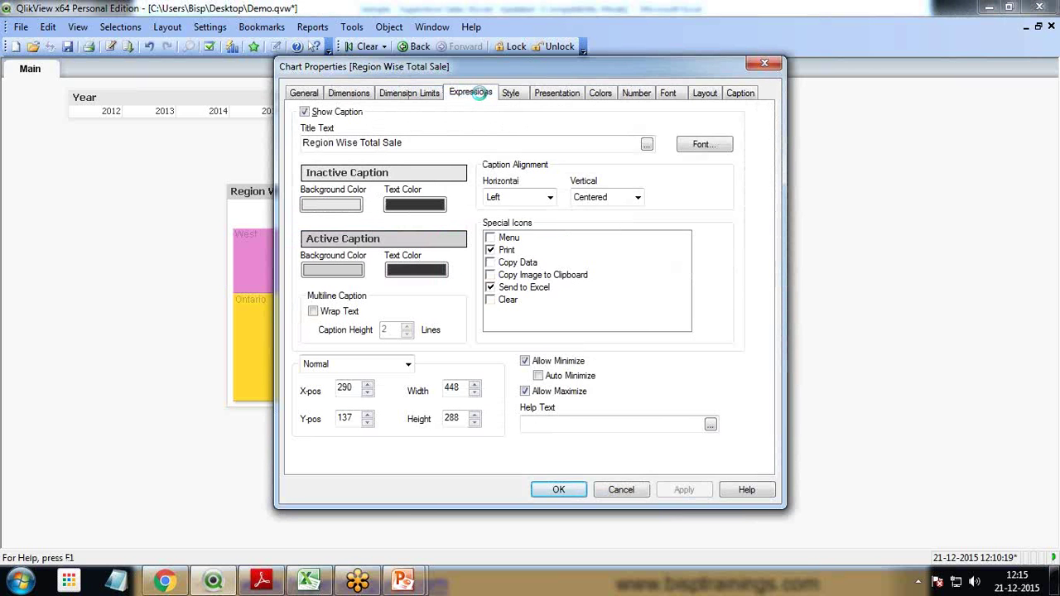
pyautogui.click(470, 92)
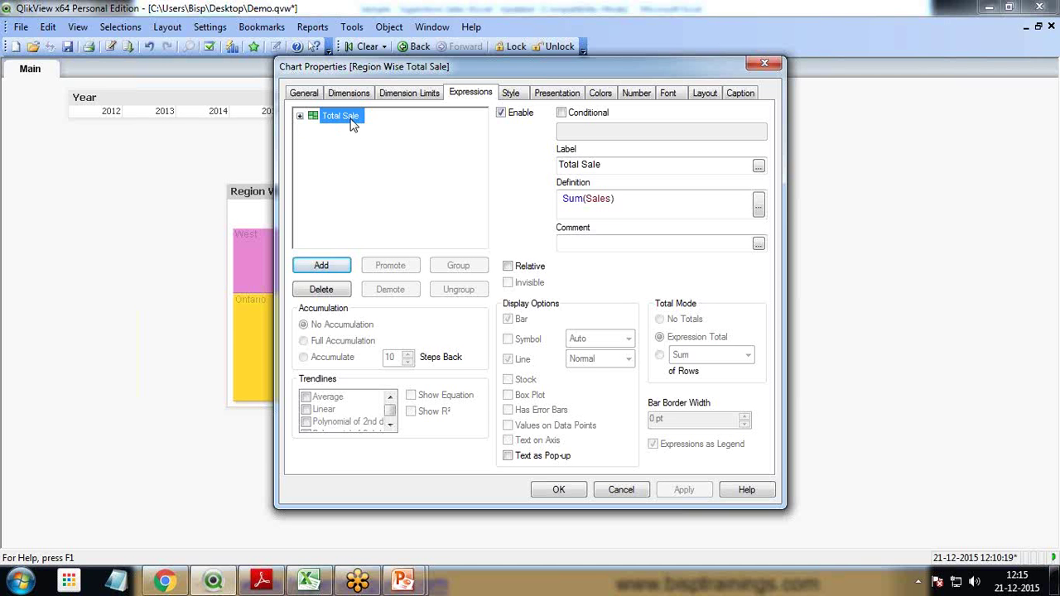
pyautogui.click(300, 117)
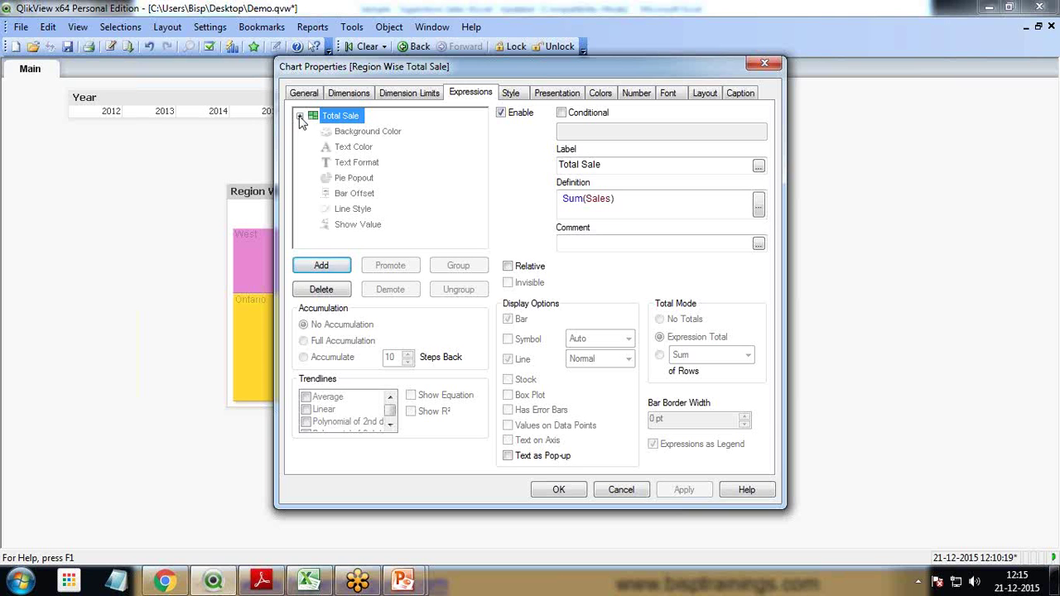
pyautogui.click(356, 132)
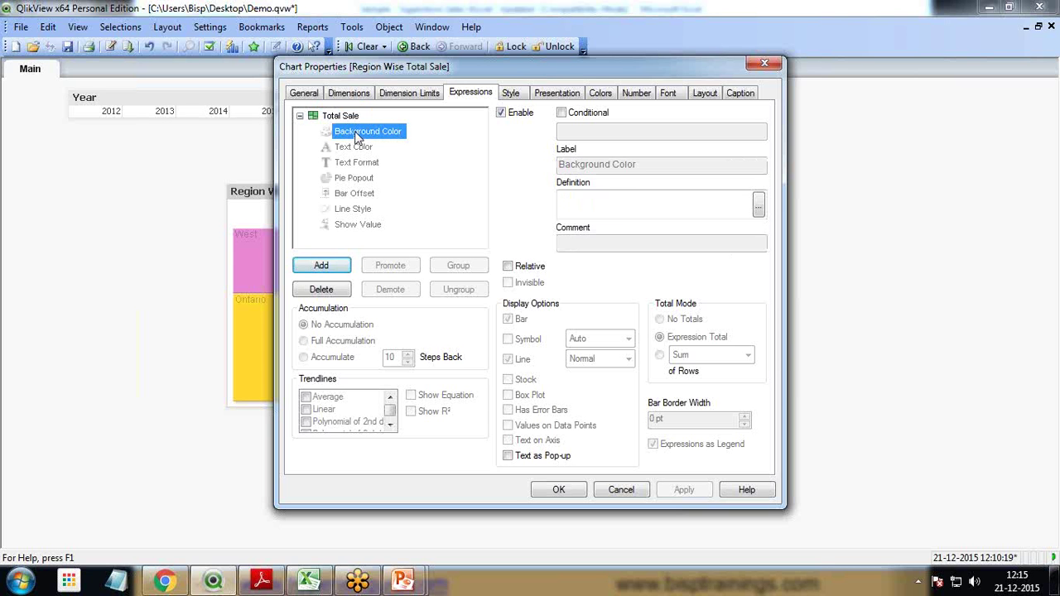
# - Start the background formula with ColorMix1(Sum(Sales)-RangeMin( via autocomplete
pyautogui.doubleClick(356, 134)
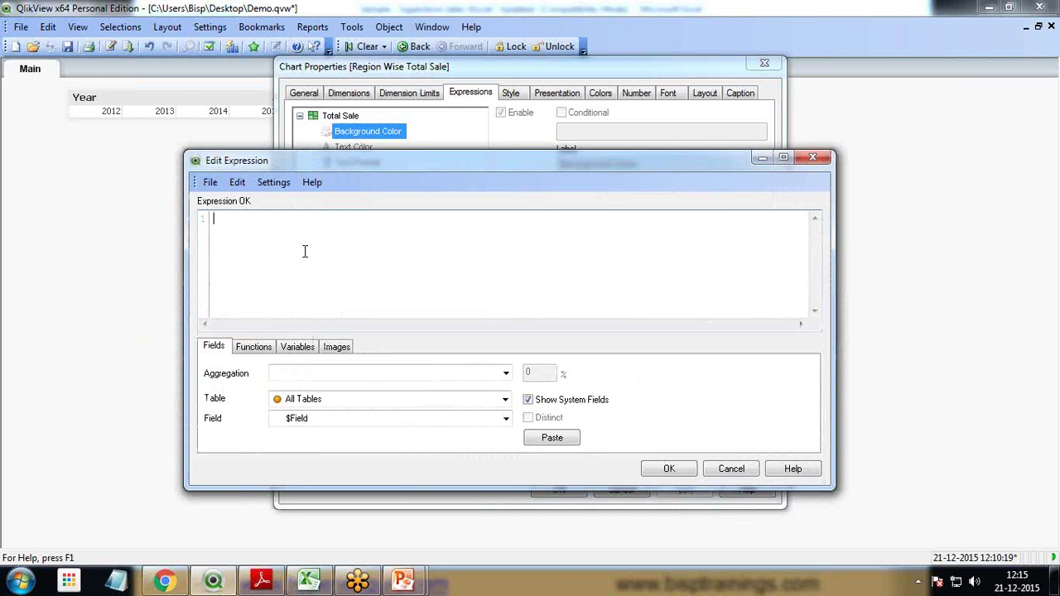
pyautogui.write('Col')
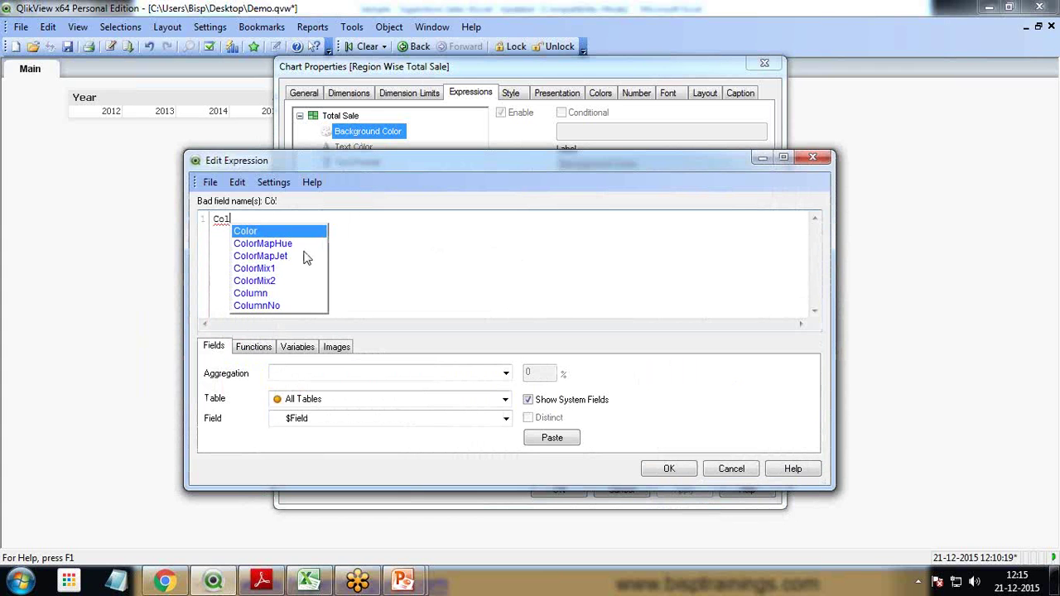
pyautogui.press('Down')
pyautogui.press('Down')
pyautogui.press('Down')
pyautogui.press('Return')
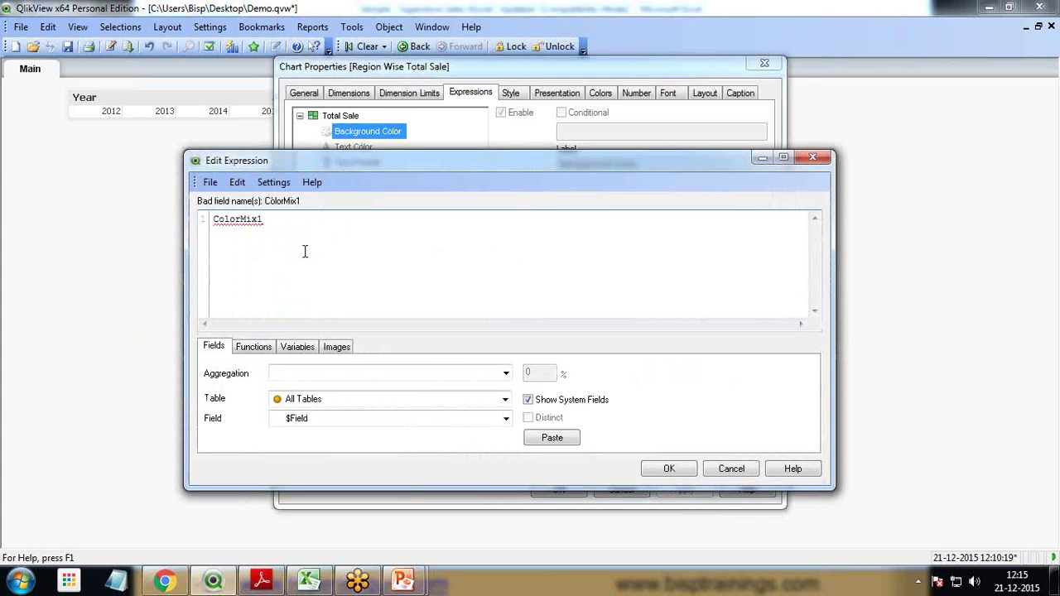
pyautogui.write('(sum')
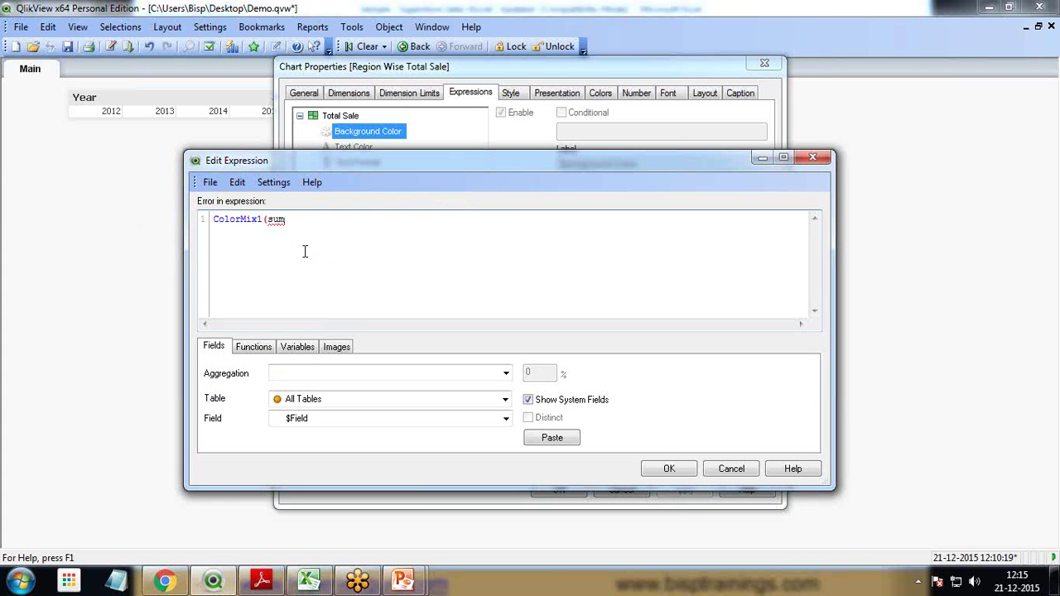
pyautogui.press('Down')
pyautogui.press('Down')
pyautogui.press('Return')
pyautogui.write('(sa')
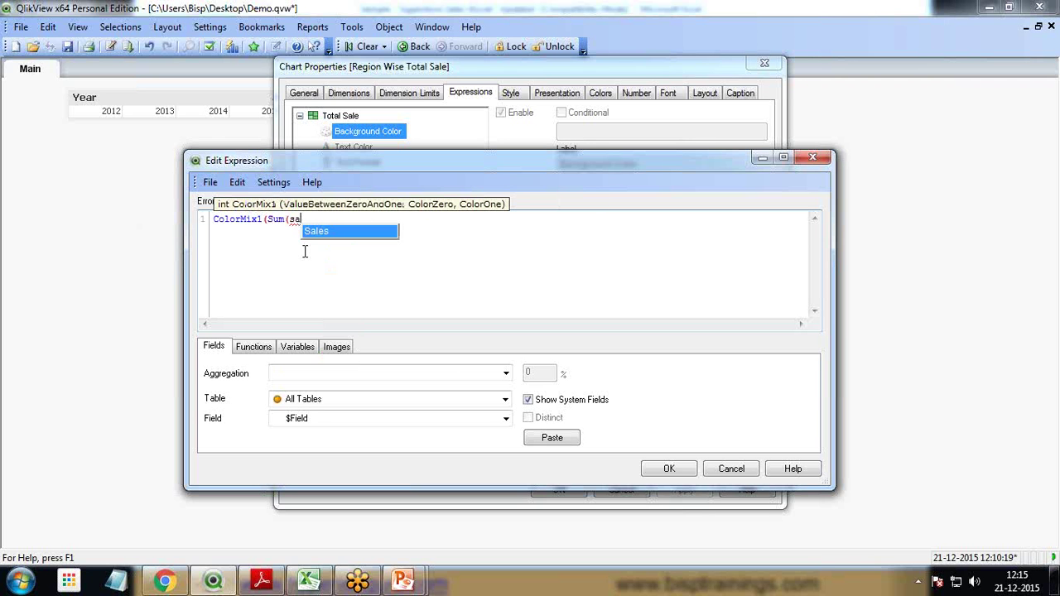
pyautogui.press('Return')
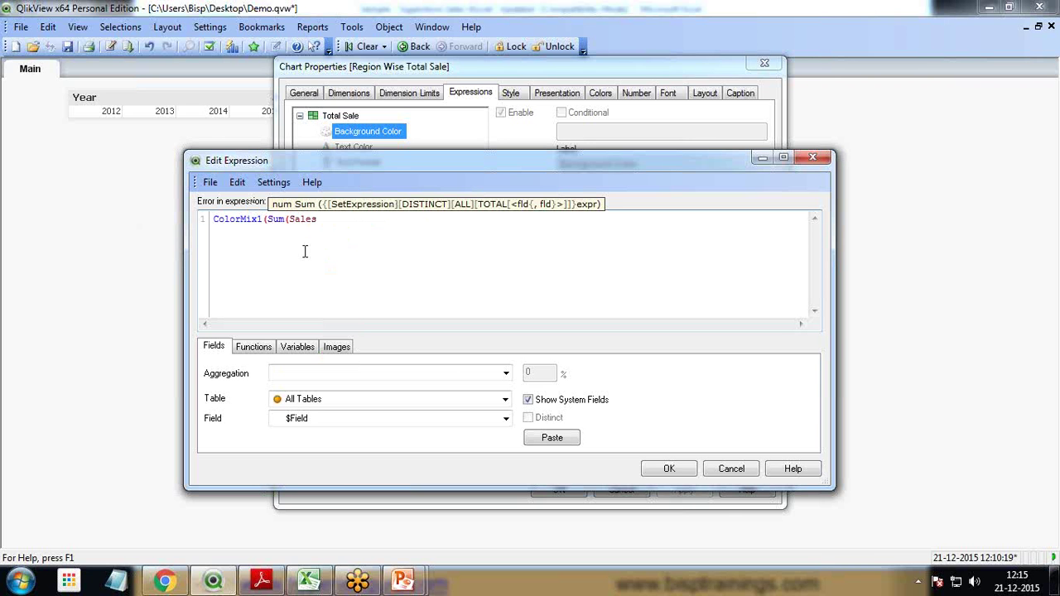
pyautogui.write(')-ra')
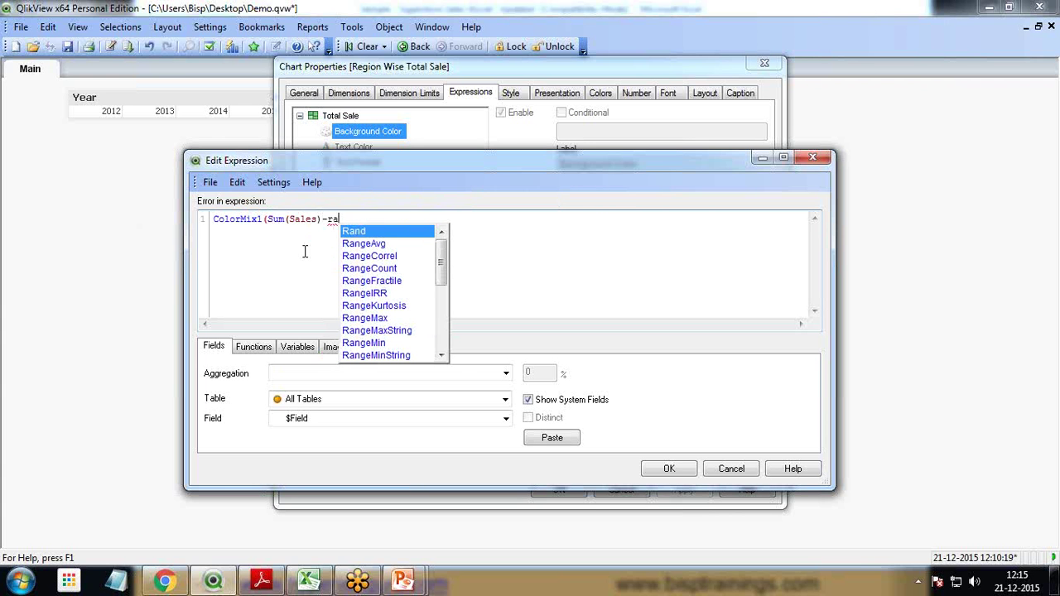
pyautogui.press('Down')
pyautogui.press('Down')
pyautogui.press('Down')
pyautogui.press('Down')
pyautogui.press('Down')
pyautogui.press('Down')
pyautogui.press('Down')
pyautogui.press('Down')
pyautogui.press('Down')
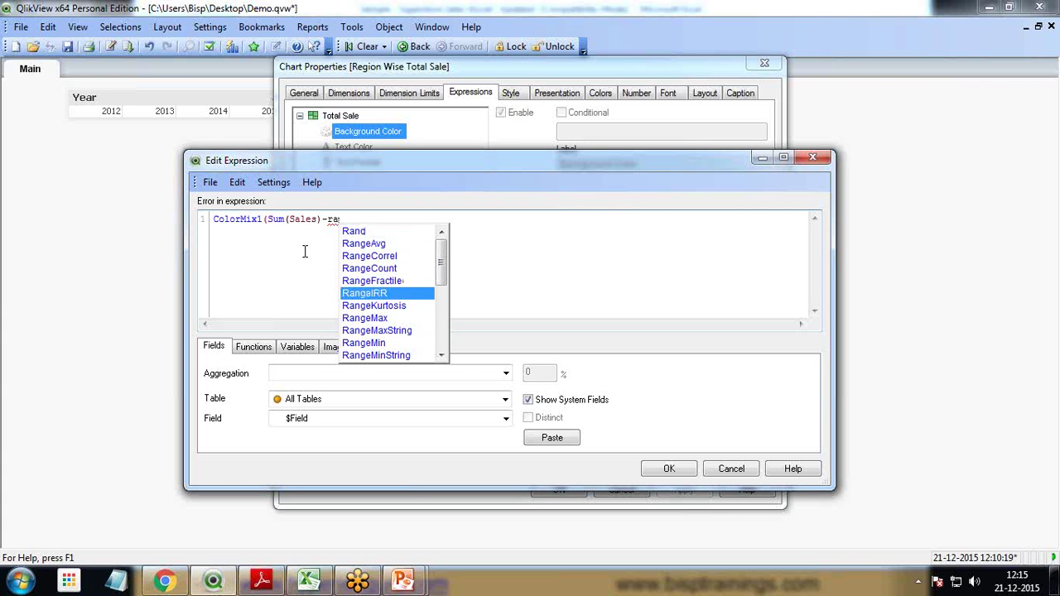
pyautogui.press('Return')
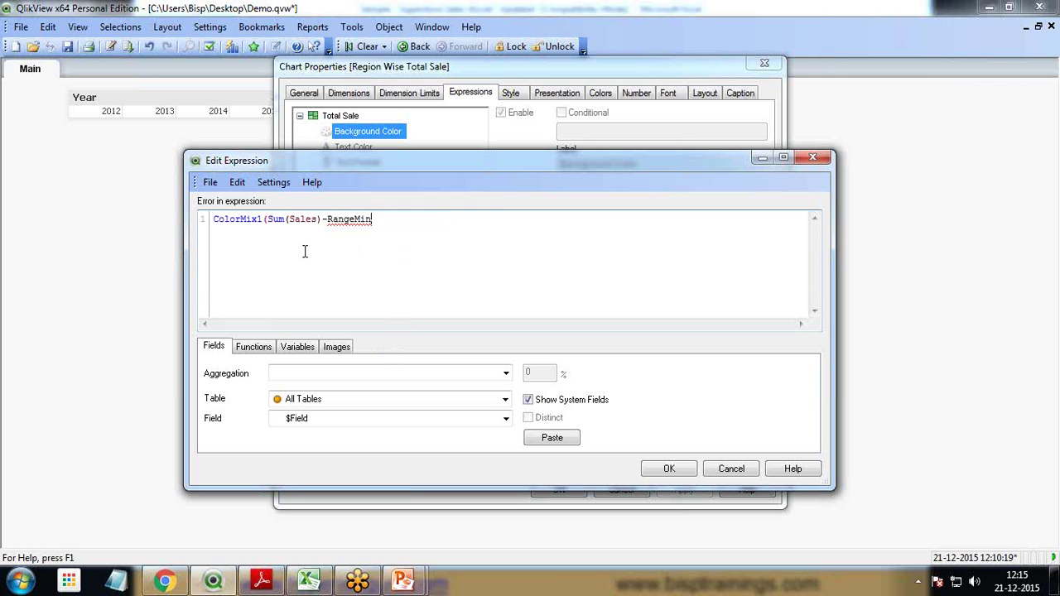
# - Add the first RangeMin argument Above(Sum(Sales),0,RowNo())
pyautogui.write('(')
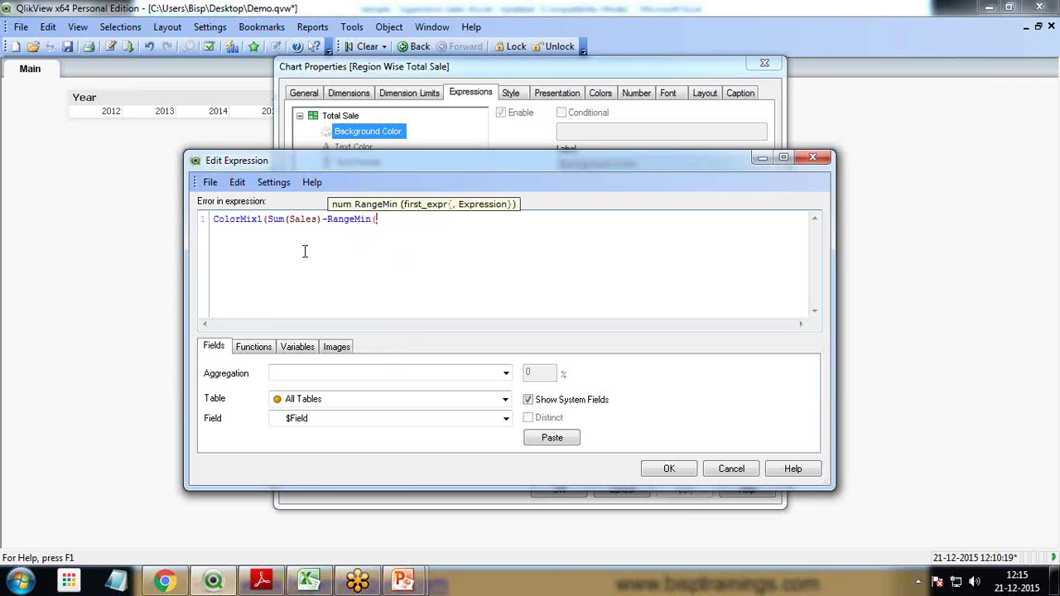
pyautogui.write('Above')
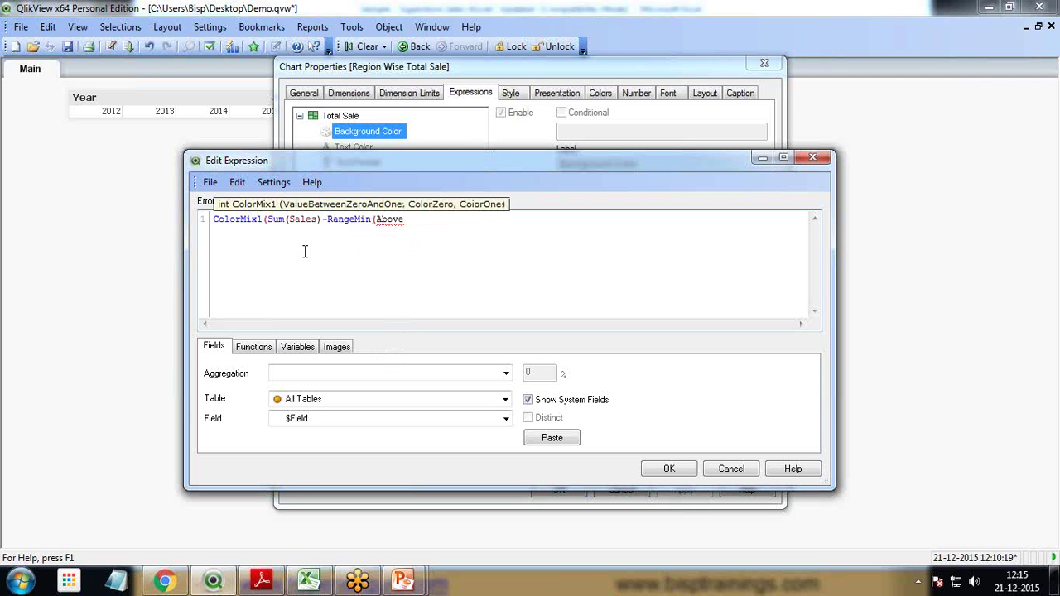
pyautogui.write('9su')
pyautogui.press('BackSpace')
pyautogui.press('BackSpace')
pyautogui.press('BackSpace')
pyautogui.write('(su')
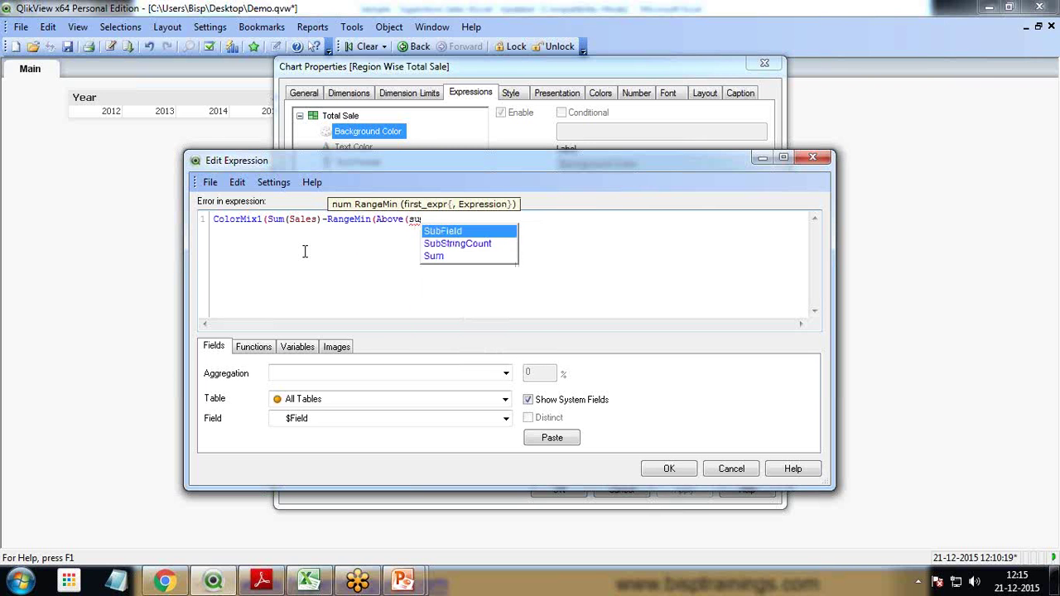
pyautogui.press('Down')
pyautogui.press('Down')
pyautogui.press('Return')
pyautogui.write('(sal')
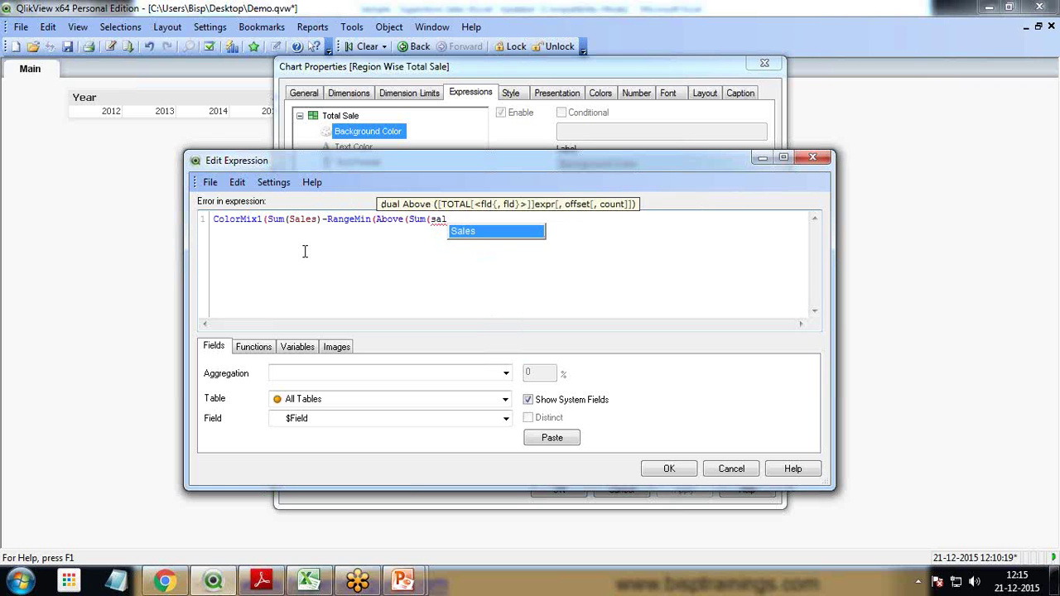
pyautogui.press('Return')
pyautogui.write(')')
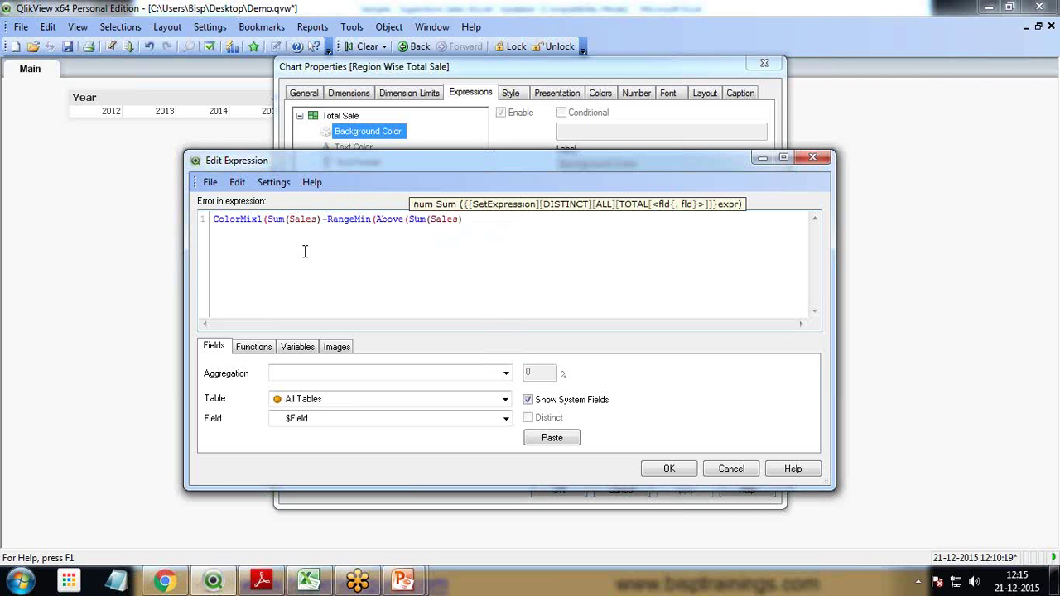
pyautogui.write(',')
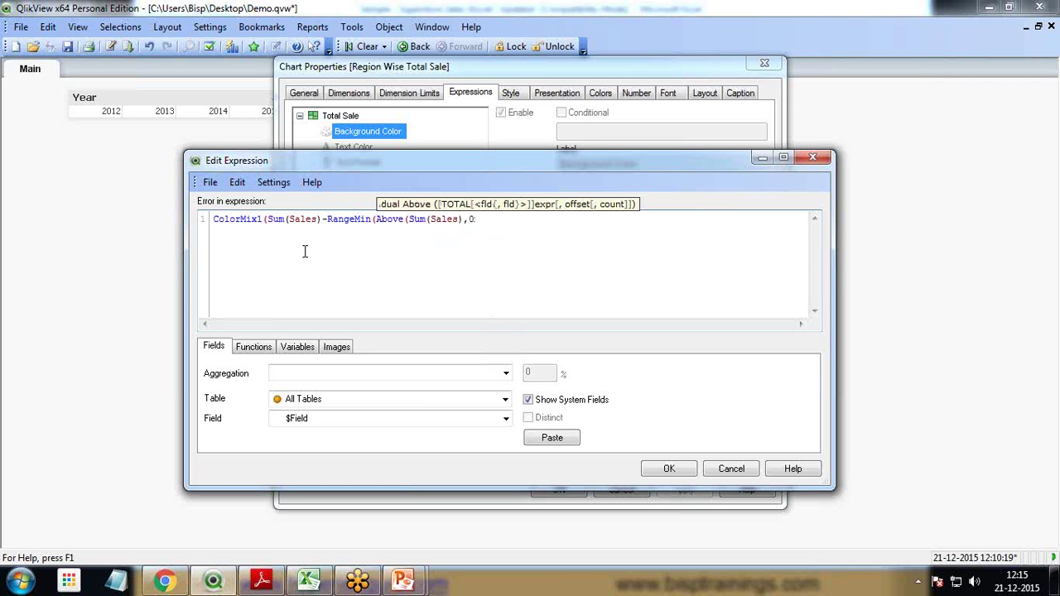
pyautogui.write('0,Row')
pyautogui.press('Return')
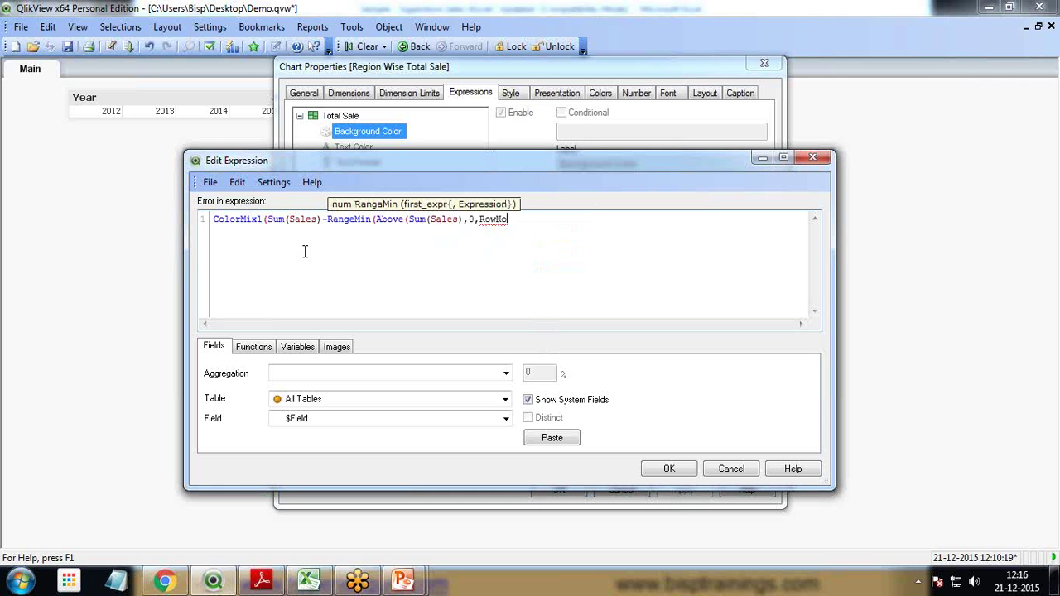
# - Add the second argument Below(Sum(Sales),1,NoOfRows()-RowNo()) and close the parentheses
pyautogui.write('())')
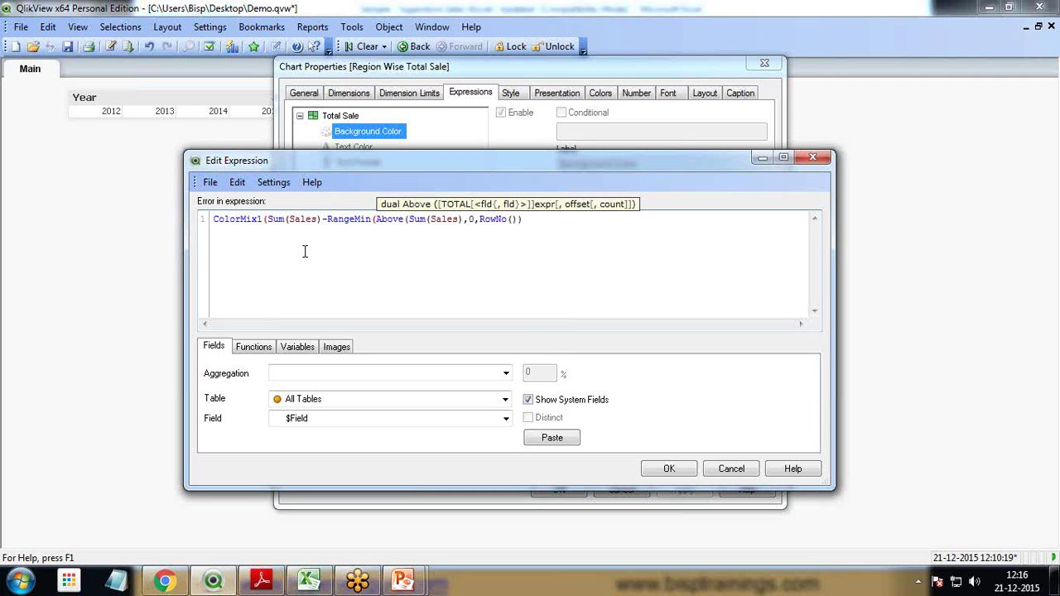
pyautogui.write(',Bel')
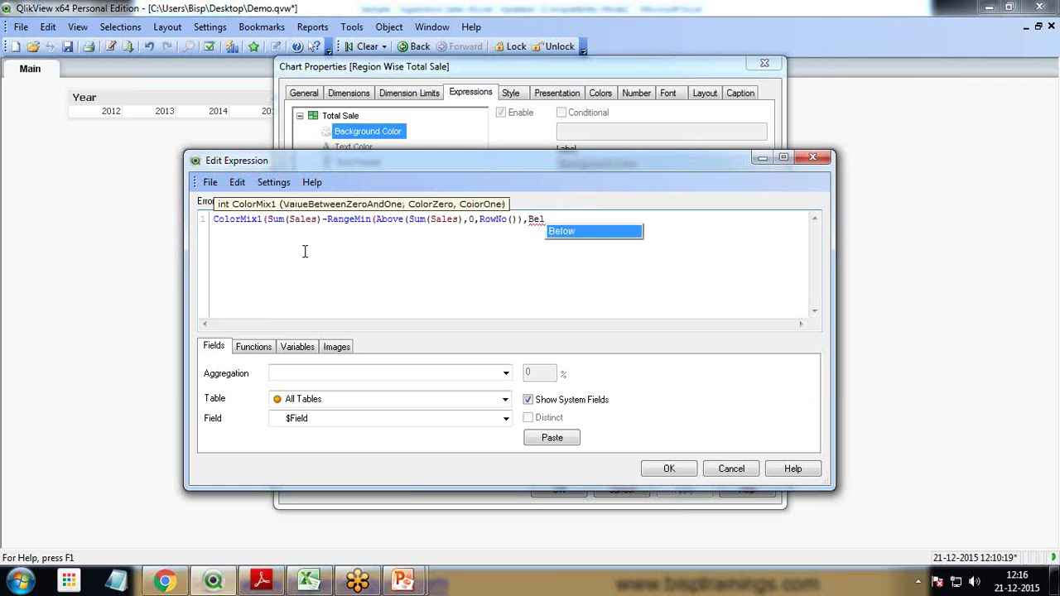
pyautogui.press('Return')
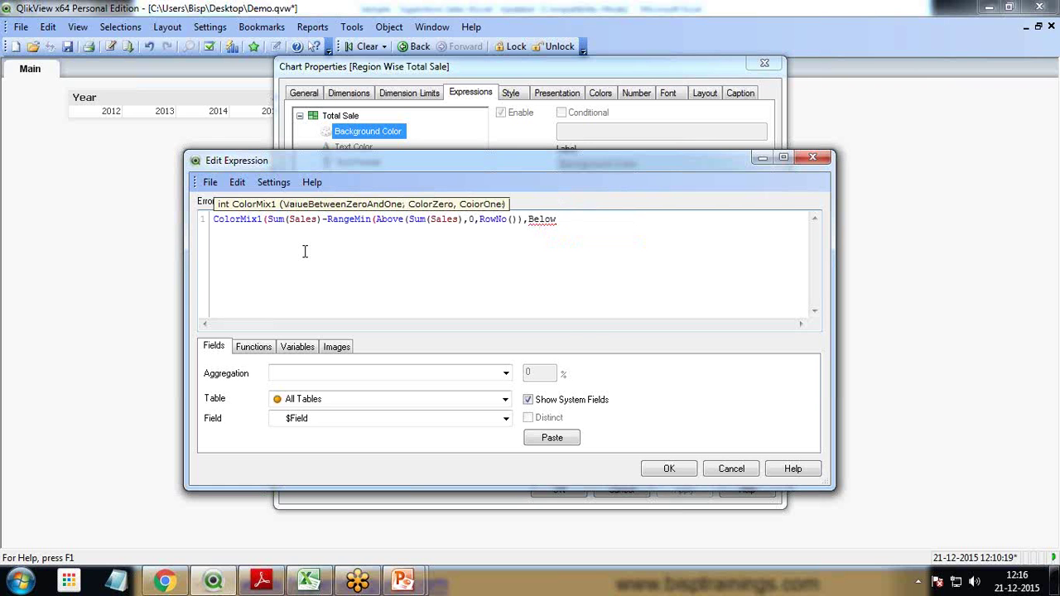
pyautogui.write('(Sum')
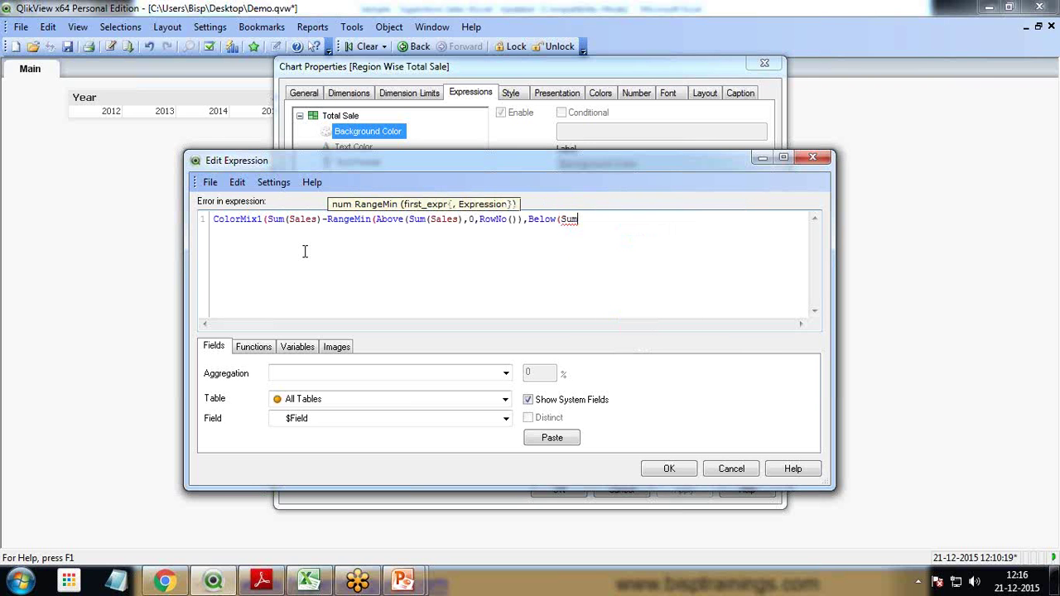
pyautogui.write('(sal')
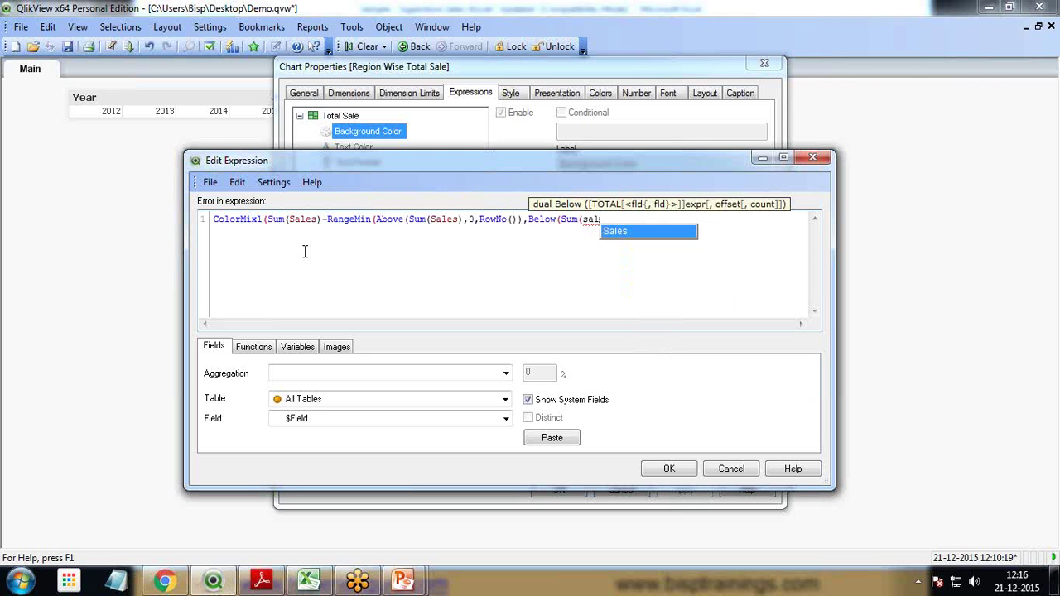
pyautogui.press('Return')
pyautogui.write('),1')
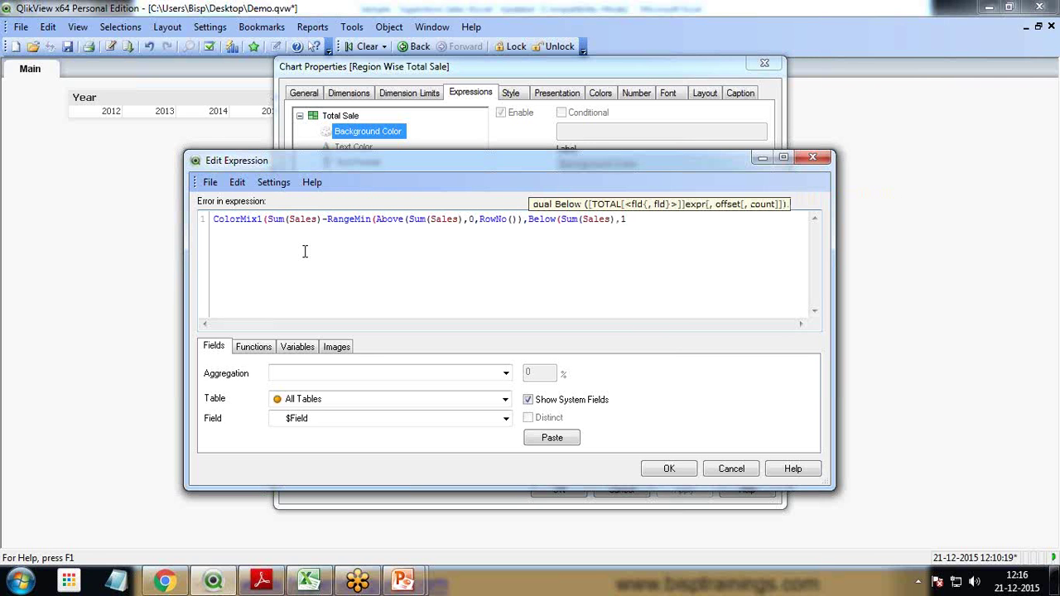
pyautogui.write(',No')
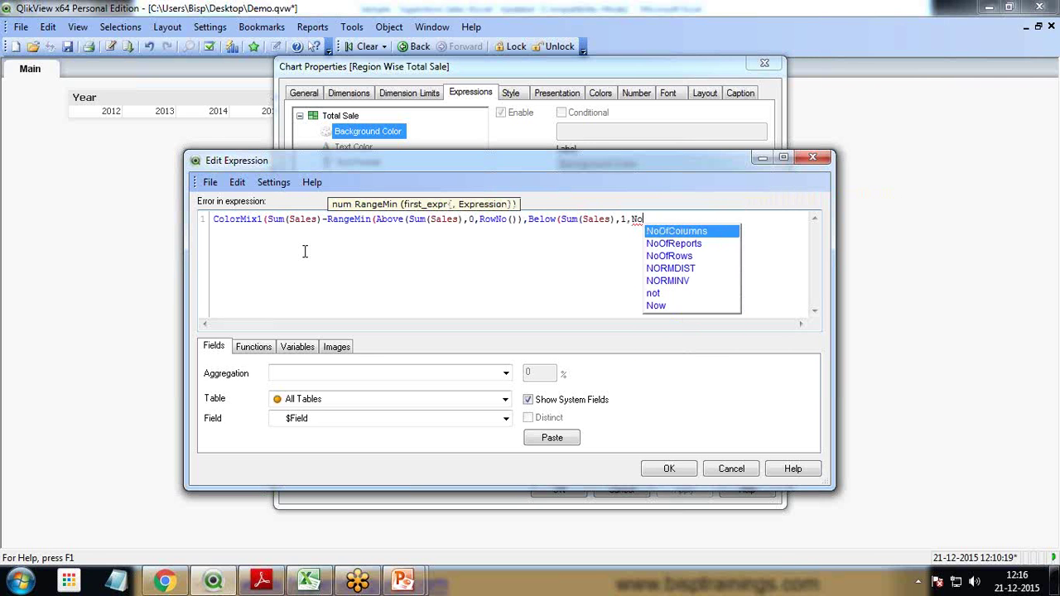
pyautogui.press('Down')
pyautogui.press('Down')
pyautogui.press('Return')
pyautogui.write('()-ro')
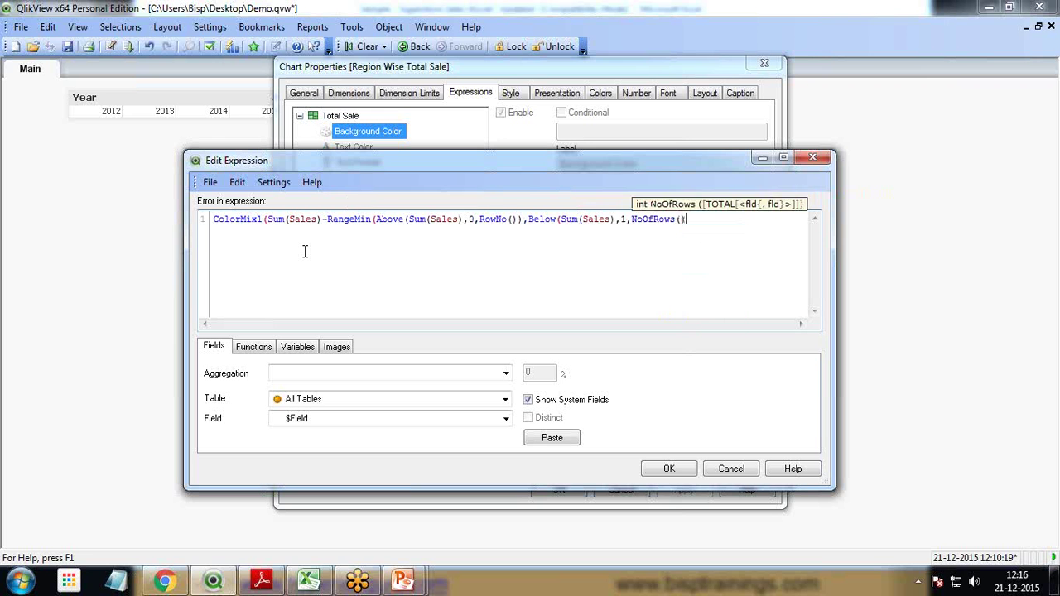
pyautogui.press('Down')
pyautogui.press('Down')
pyautogui.press('Return')
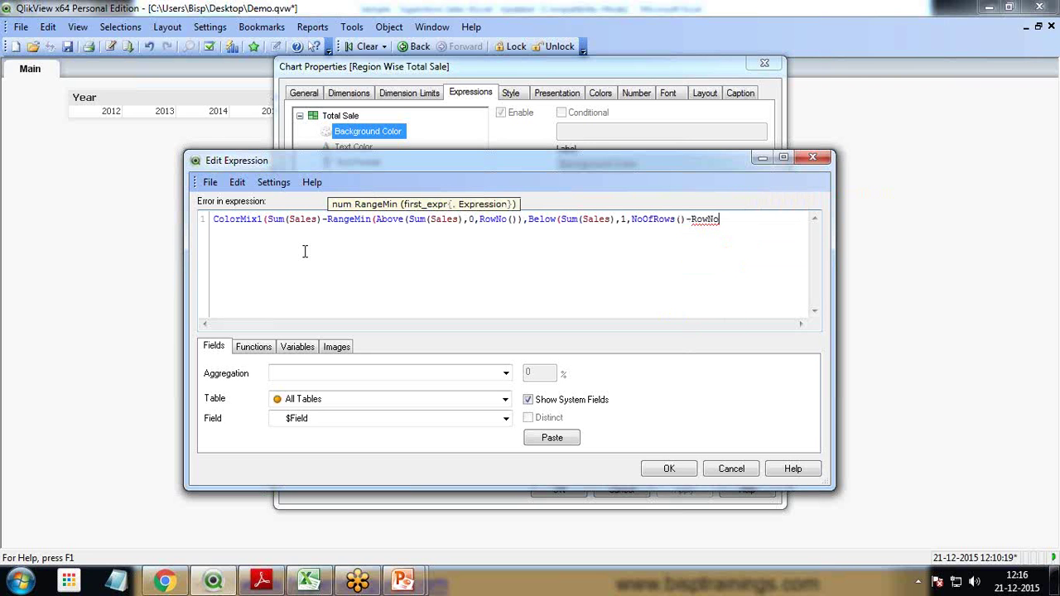
pyautogui.write('())')
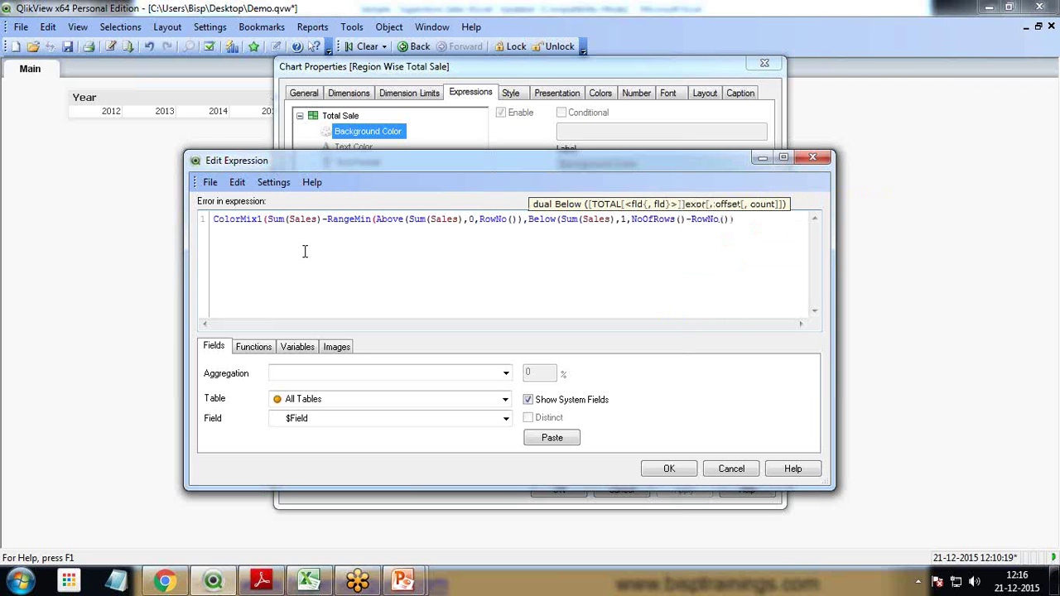
pyautogui.write('), 1,')
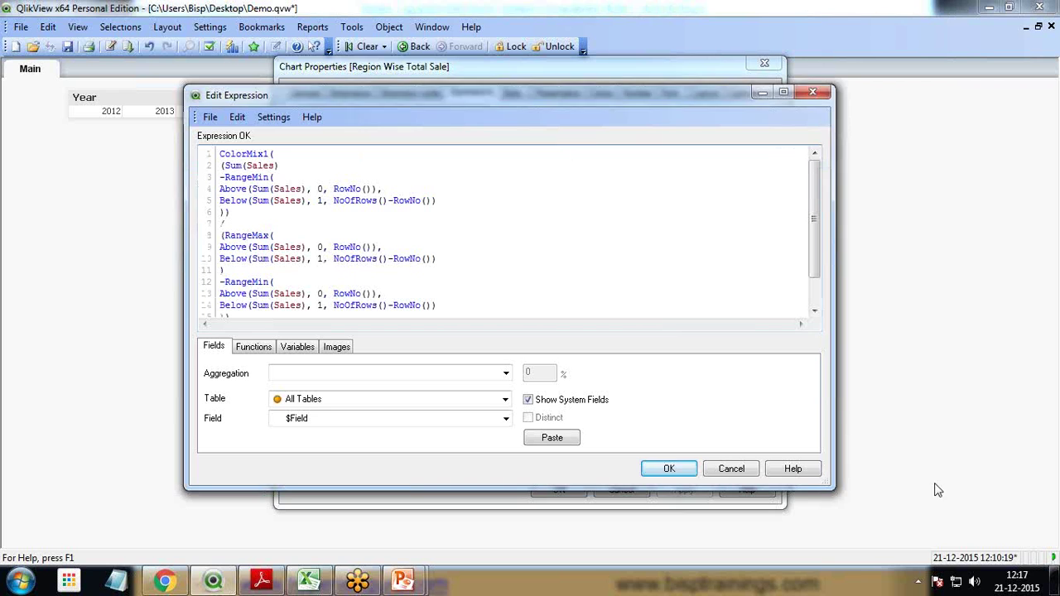
# - Review the completed ColorMix1 formula's RangeMax–RangeMin scaling and White()-to-LightBlue() blend
pyautogui.click(290, 154)
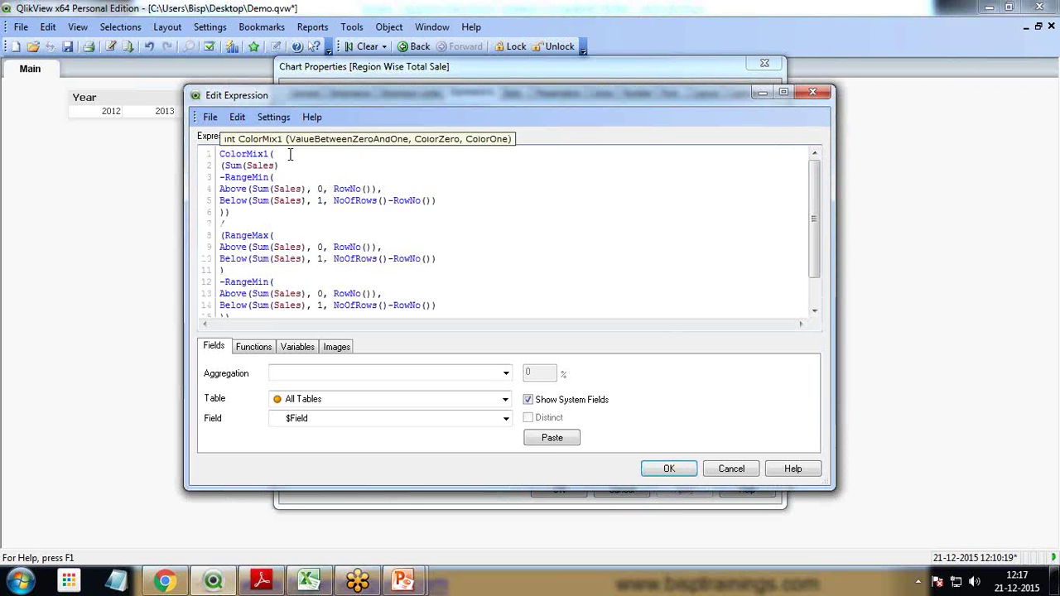
pyautogui.press('Down')
pyautogui.scroll(-1, 302, 287)
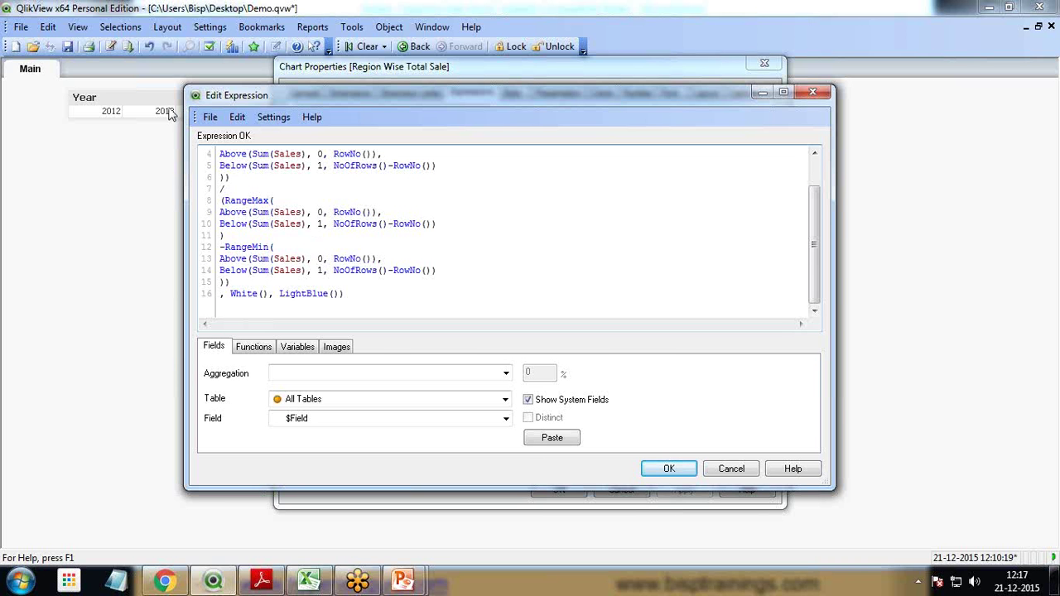
# - Apply the background-colour expression and check the blue-shaded region blocks' values
pyautogui.click(669, 469)
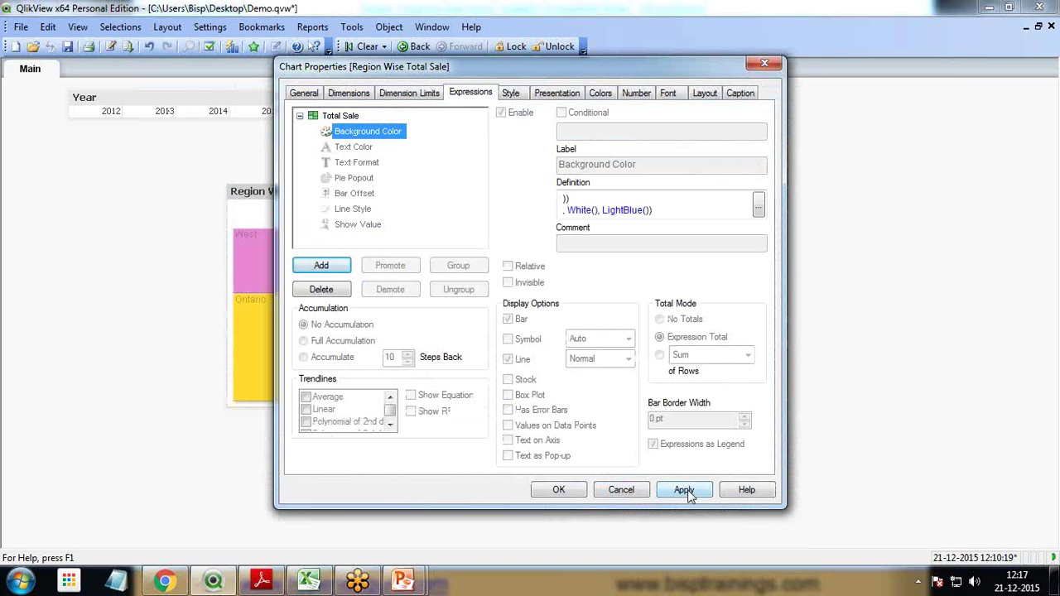
pyautogui.click(685, 492)
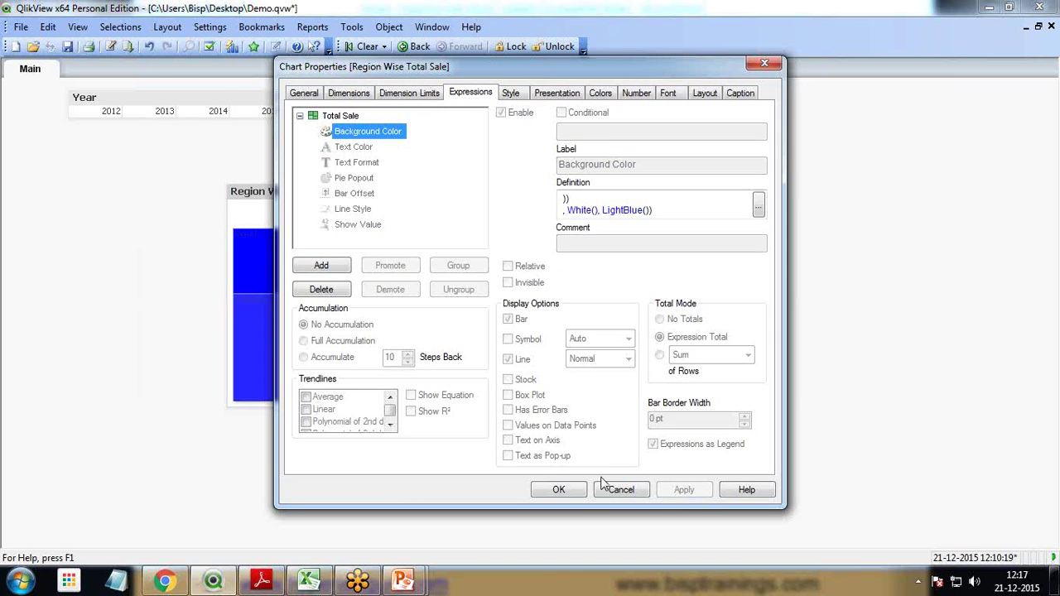
pyautogui.click(559, 489)
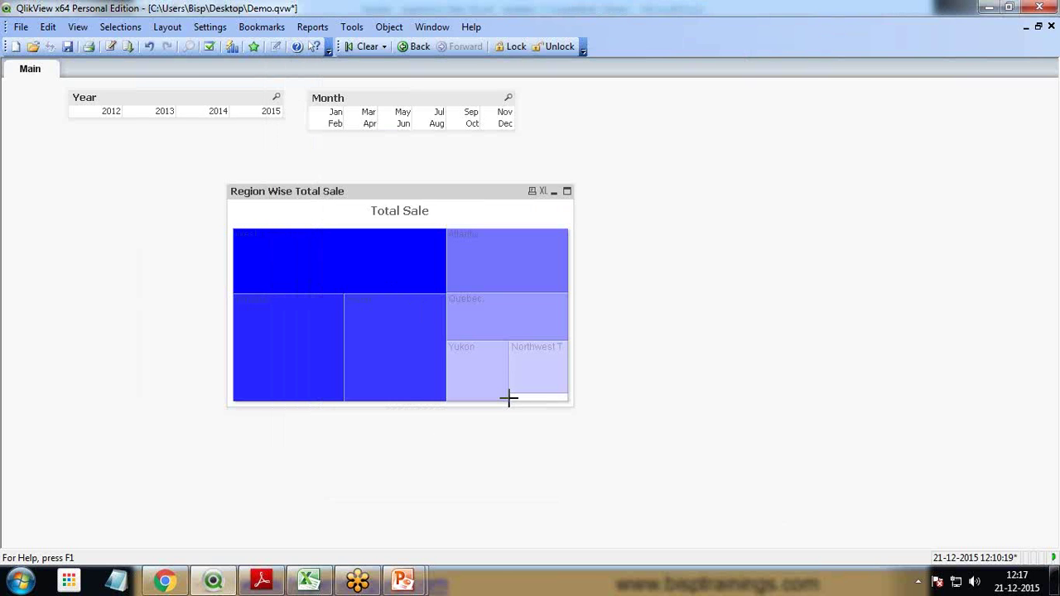
pyautogui.moveTo(510, 398)
pyautogui.moveTo(411, 339)
pyautogui.moveTo(284, 318)
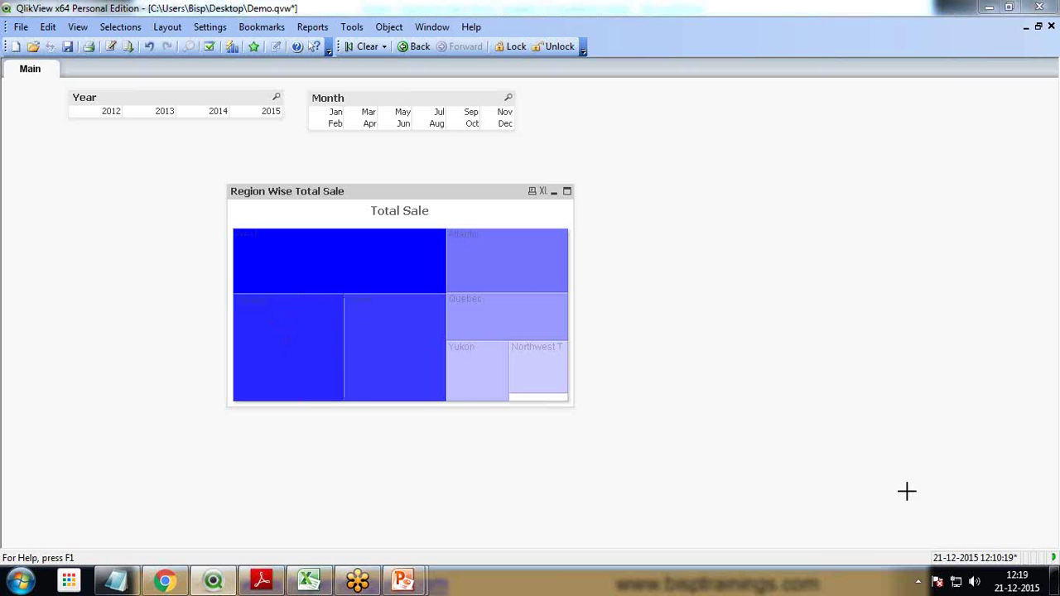
# - Reopen Chart Properties and the Total Sale Background Color expression editor
pyautogui.rightClick(354, 192)
pyautogui.click(401, 200)
pyautogui.click(756, 204)
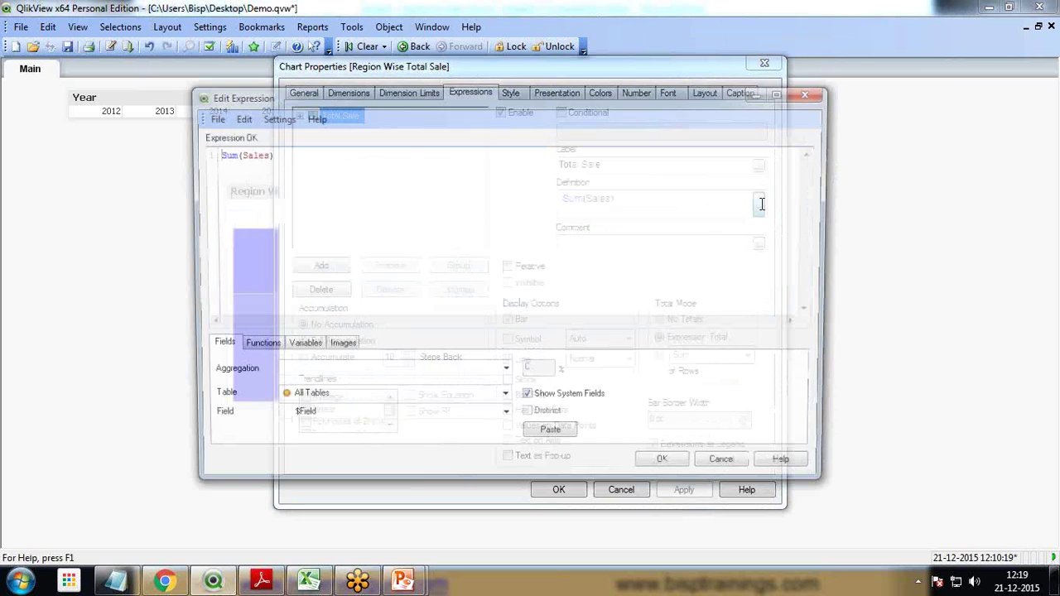
pyautogui.click(813, 92)
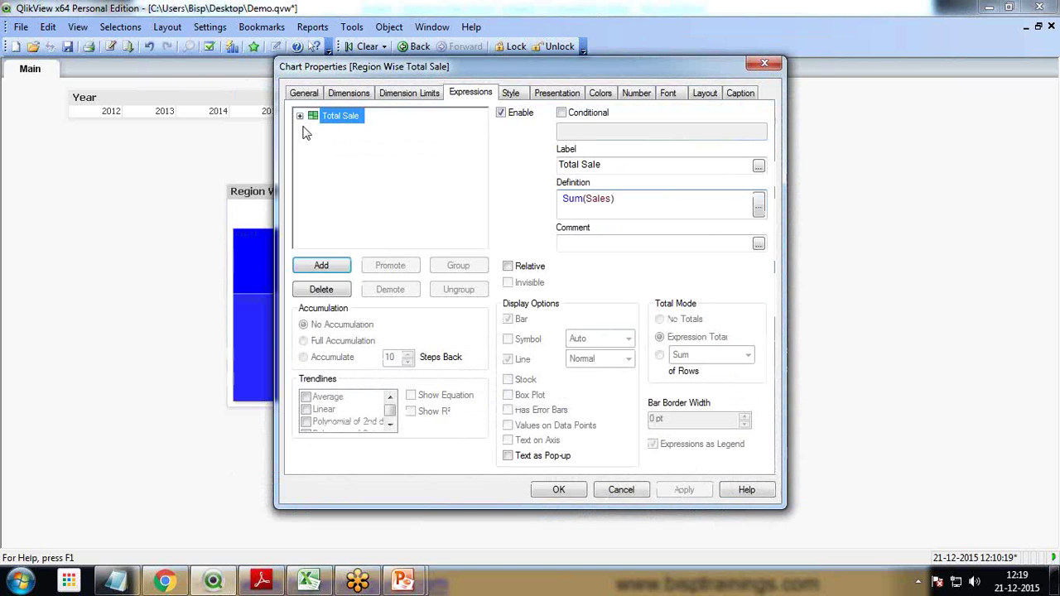
pyautogui.click(300, 116)
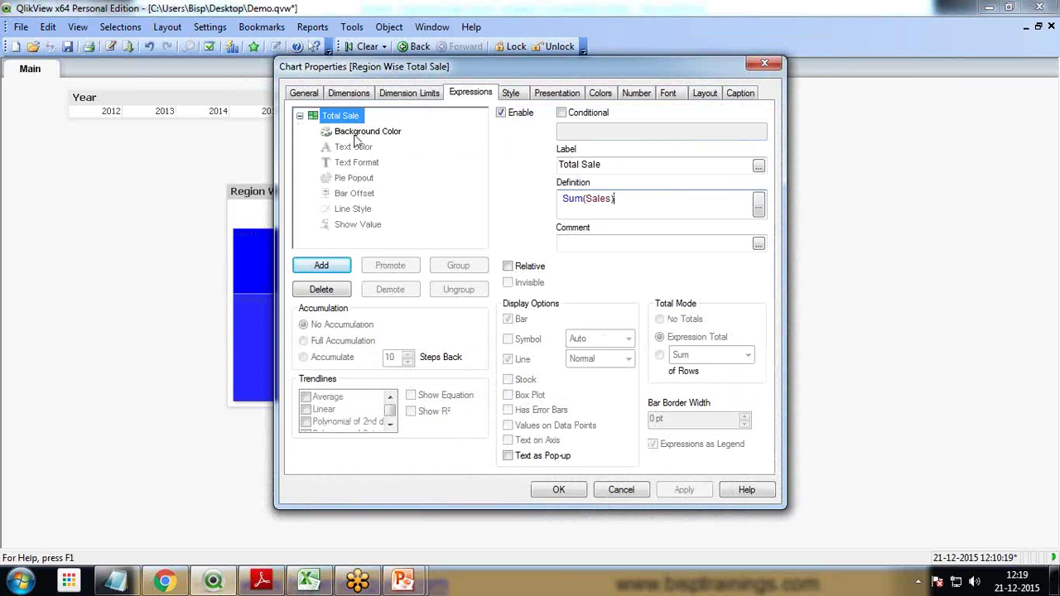
pyautogui.doubleClick(356, 133)
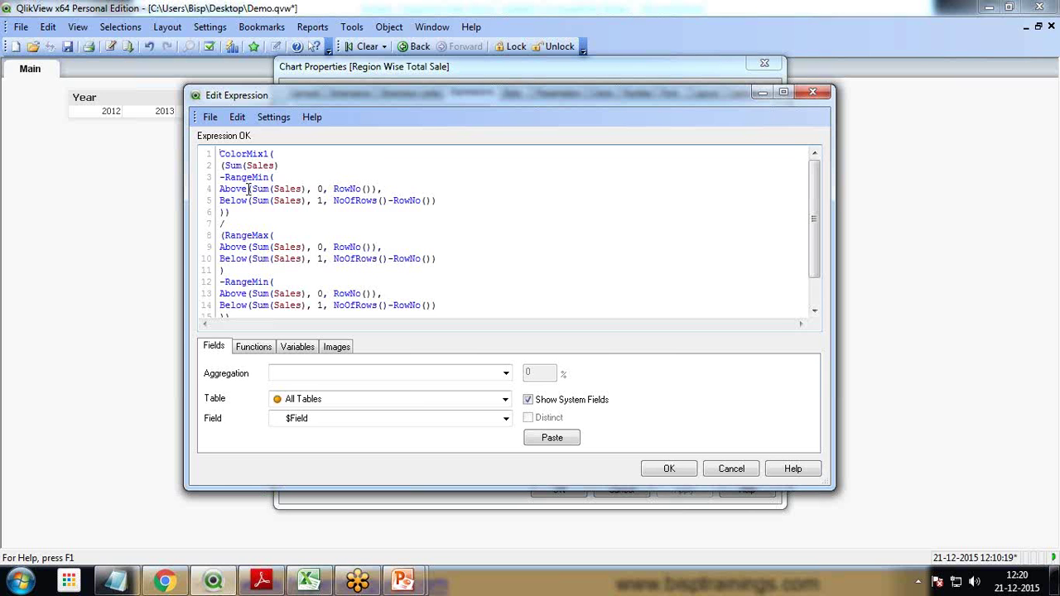
# - Highlight the Above and Below calls in the formula, then close the editor keeping it
pyautogui.moveTo(251, 200); pyautogui.dragTo(225, 207)
pyautogui.click(243, 187)
pyautogui.doubleClick(222, 189)
pyautogui.doubleClick(240, 200)
pyautogui.doubleClick(239, 188)
pyautogui.click(670, 469)
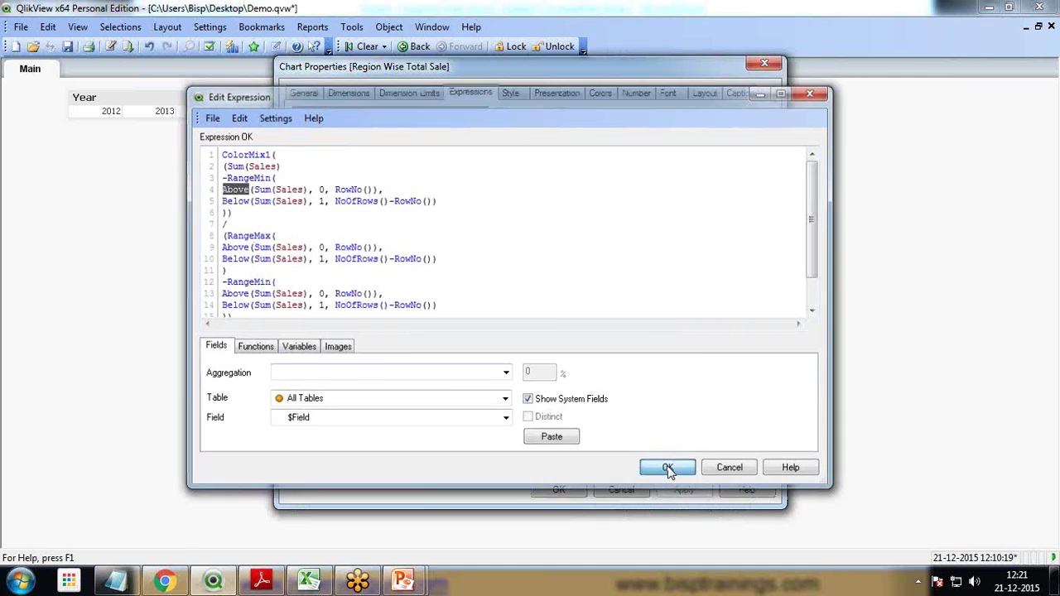
# - Close Chart Properties, briefly reopen the Background Color expression, and close both dialogs unchanged
pyautogui.click(559, 490)
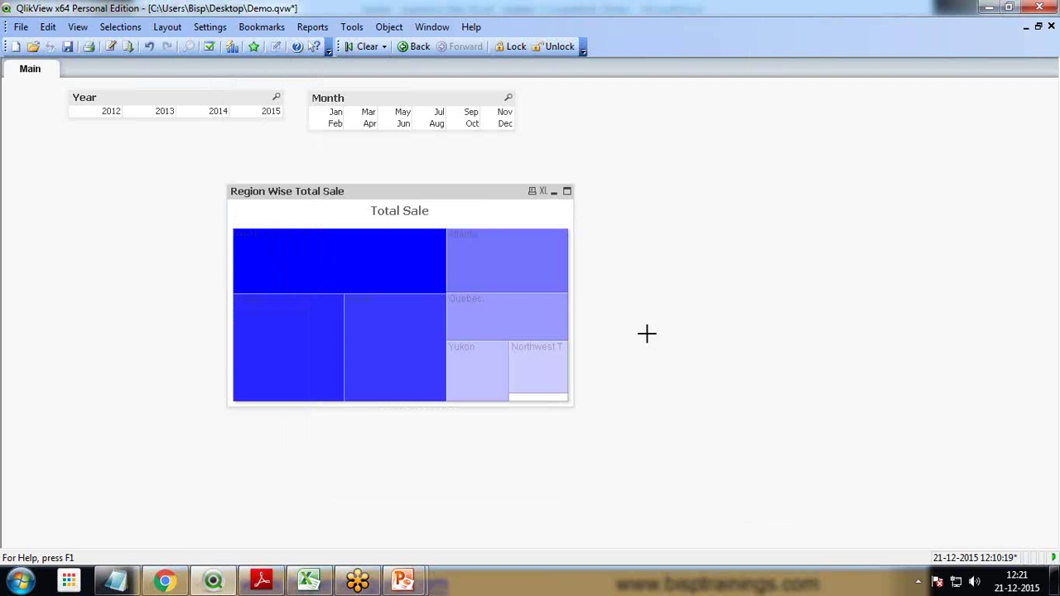
pyautogui.rightClick(367, 196)
pyautogui.click(404, 202)
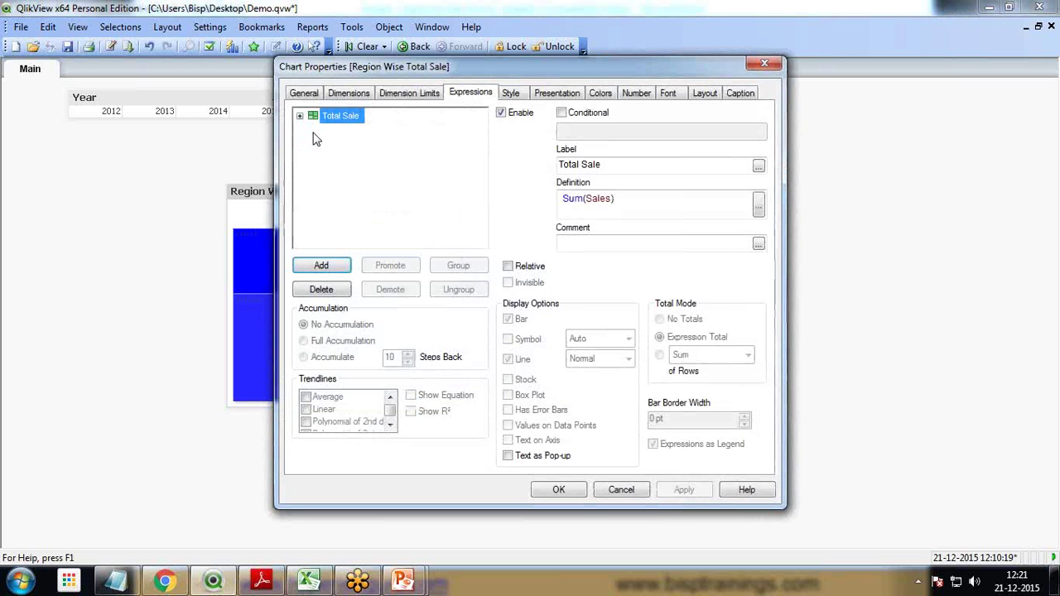
pyautogui.click(300, 116)
pyautogui.click(342, 132)
pyautogui.doubleClick(342, 132)
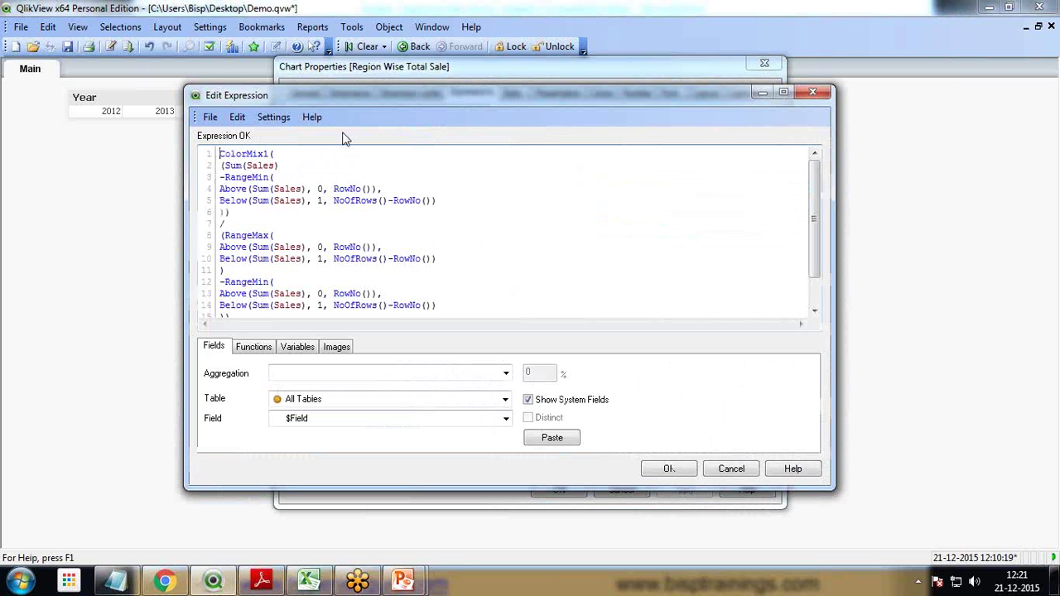
pyautogui.click(670, 469)
pyautogui.click(557, 490)
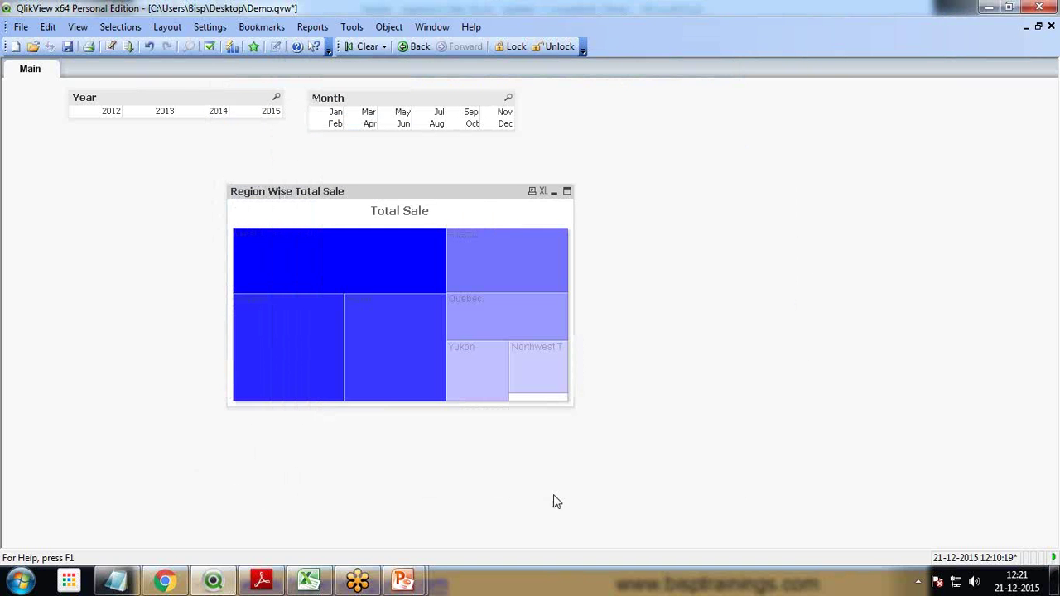